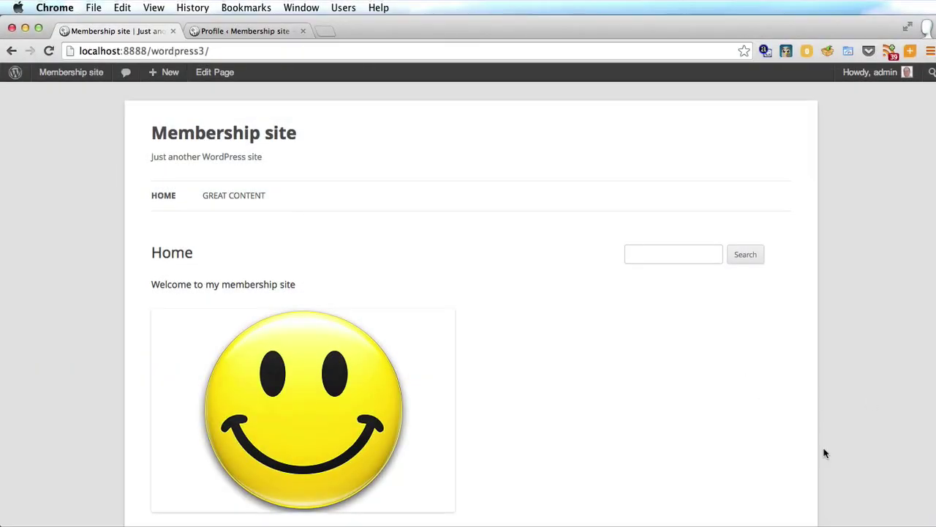
Step: Open the site's Great content page and scroll through its contents
click(226, 196)
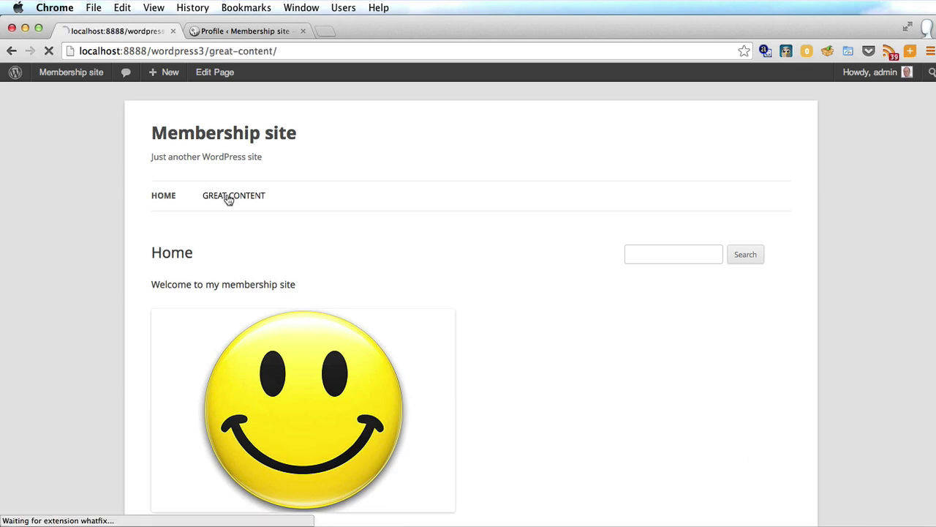
scroll(142, 259, down, 5)
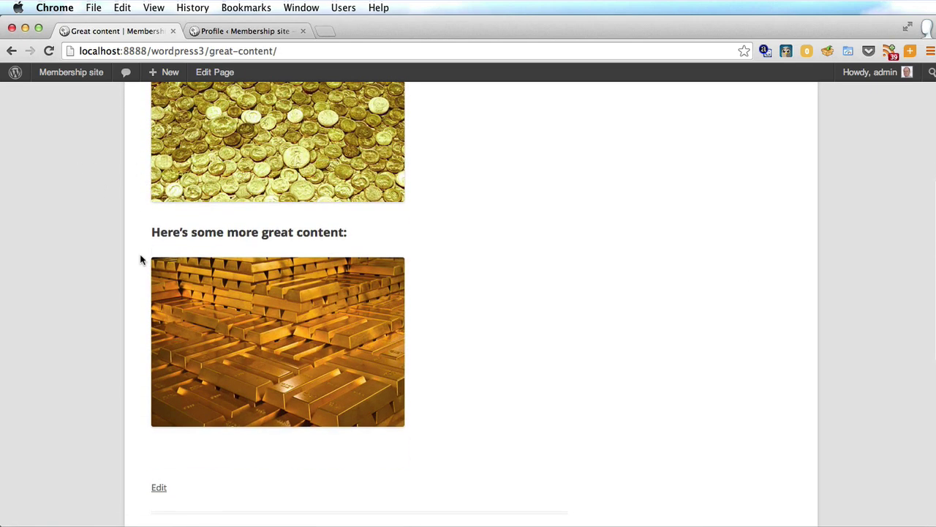
scroll(142, 259, up, 4)
scroll(142, 259, up, 2)
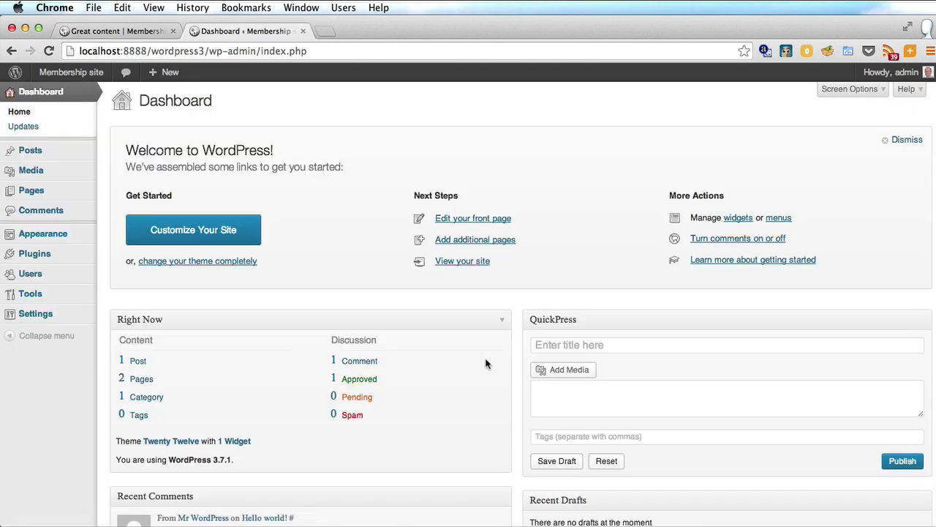
Step: Go to Plugins > Add New to reach the Install Plugins page
mouse_move(13, 254)
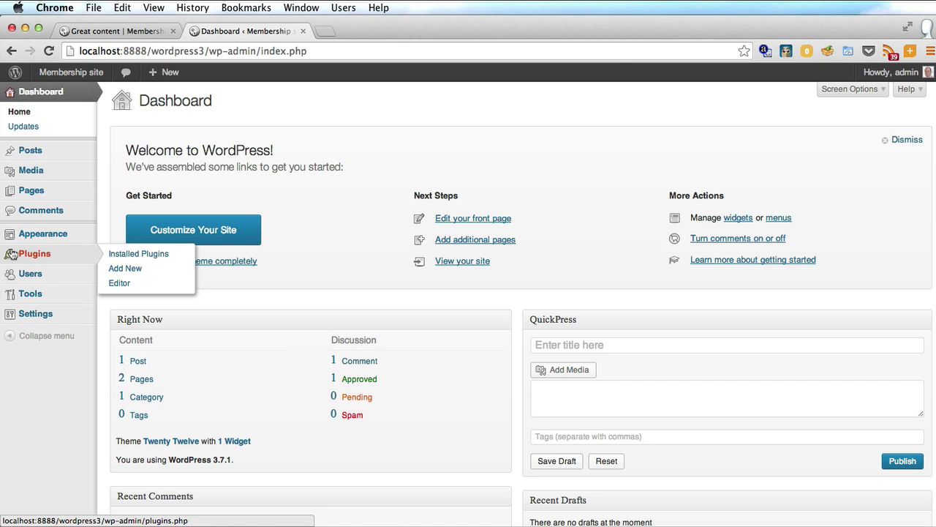
click(143, 271)
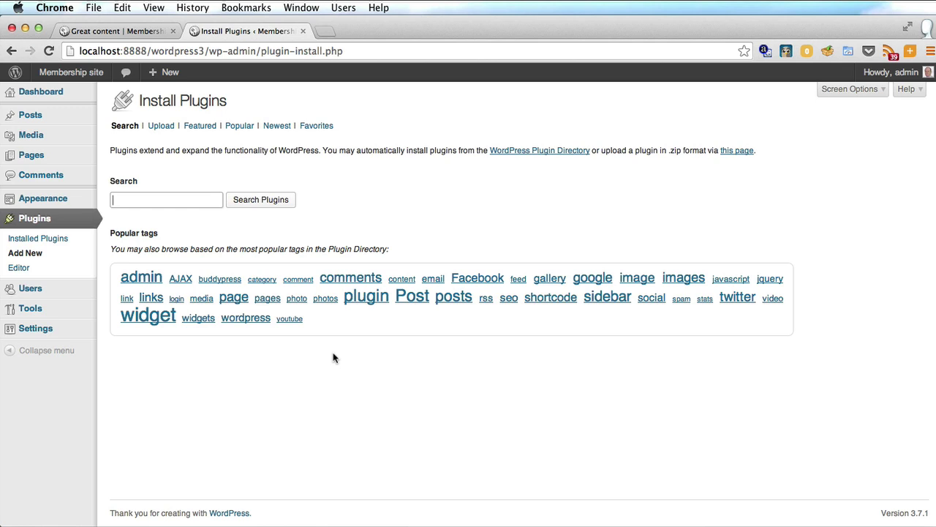
Step: In a new tab, visit robcubbon.com/go/wishlist and view the $97 and $297 licence pricing
key(super+t)
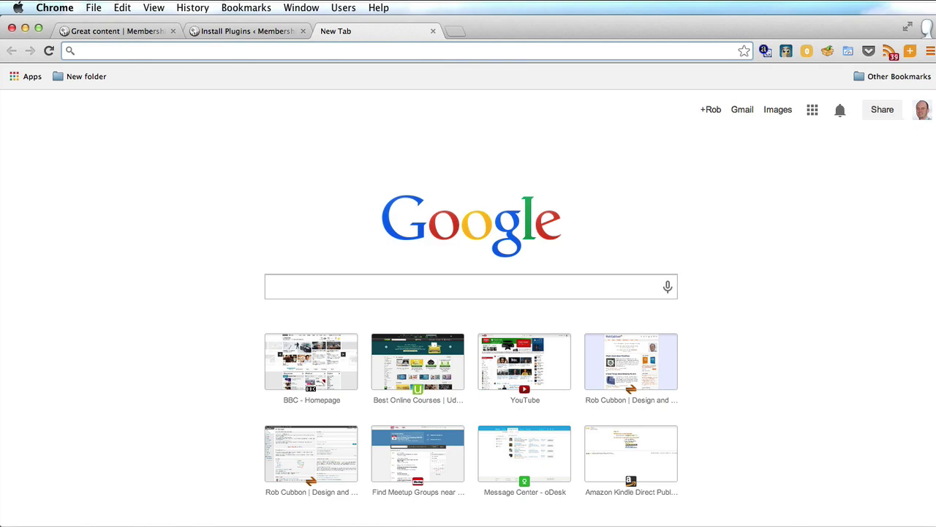
text(robcubbon.com)
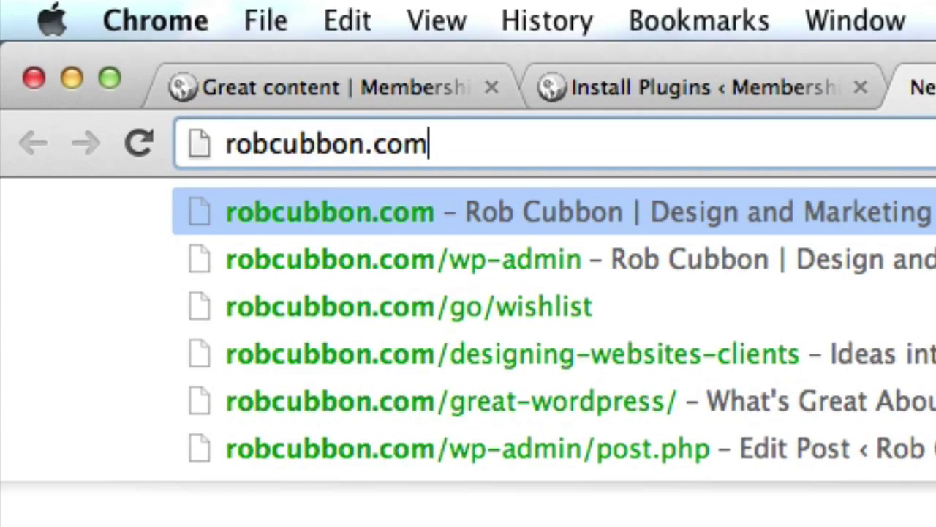
text(/go/)
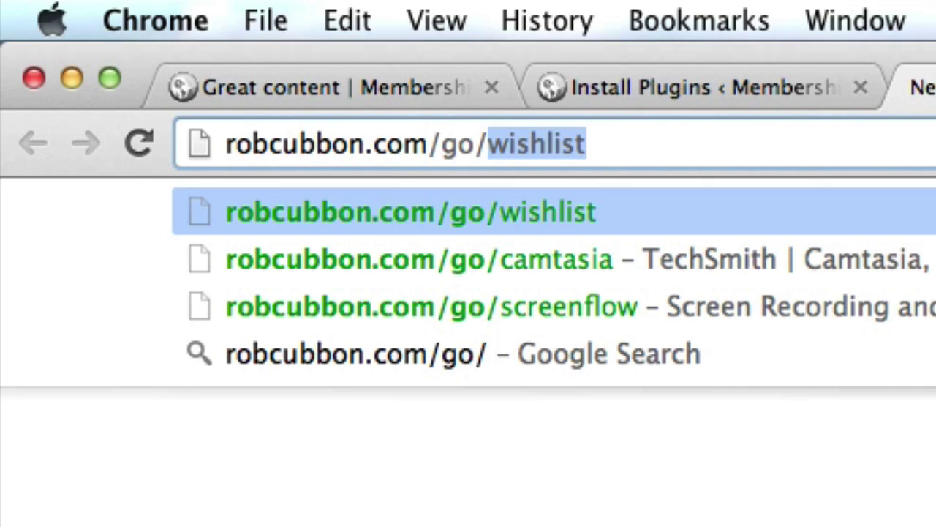
key(Right)
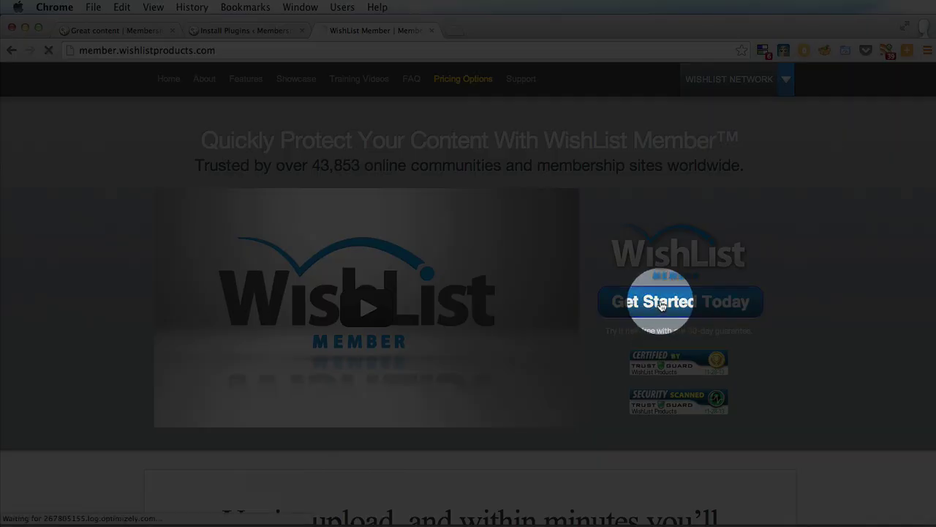
click(662, 301)
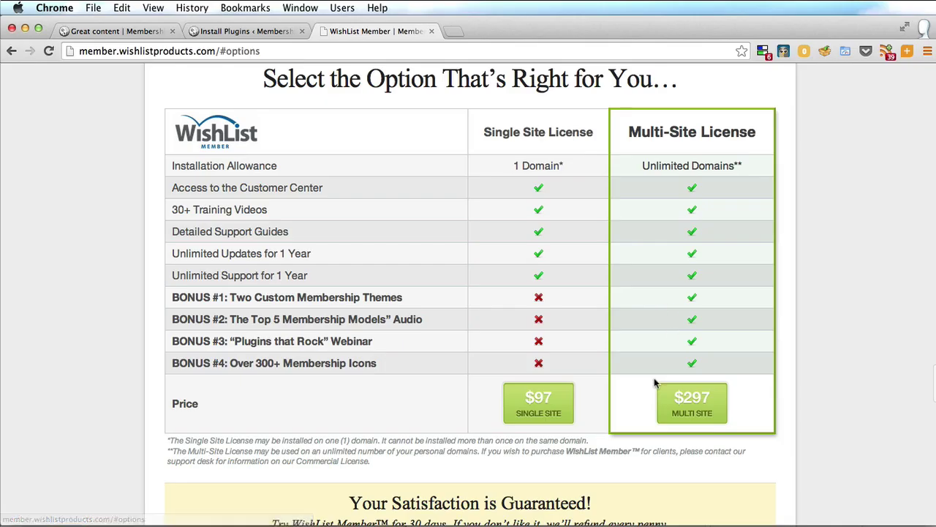
click(515, 413)
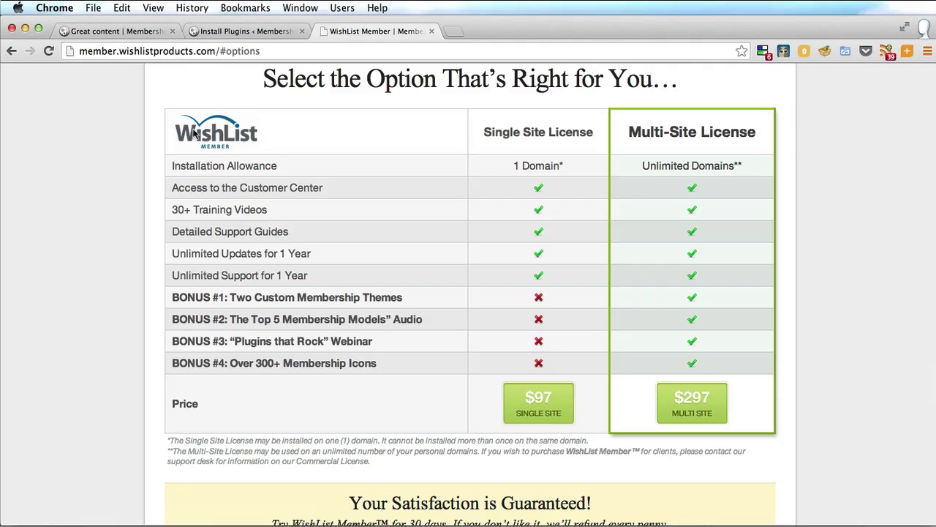
Step: Upload the wishlist-member zip file, then install and activate the WishList Member plugin
click(214, 32)
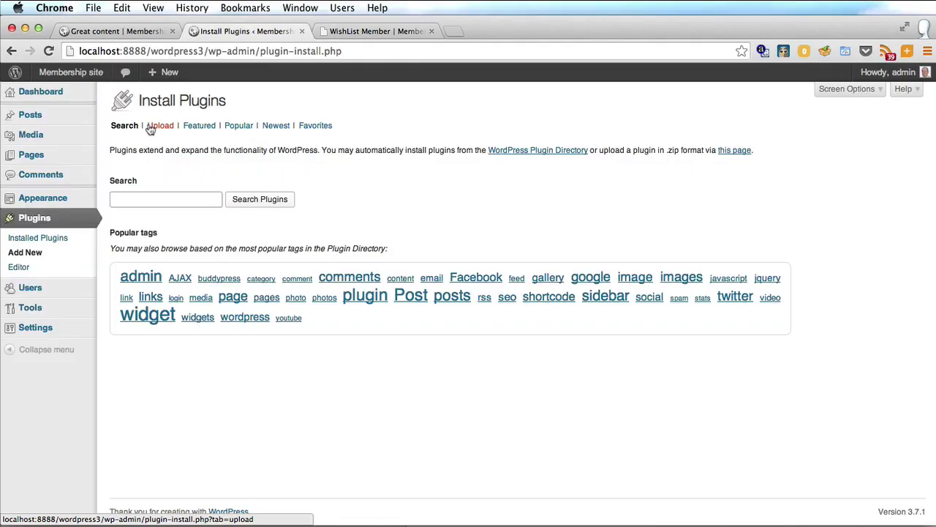
click(151, 128)
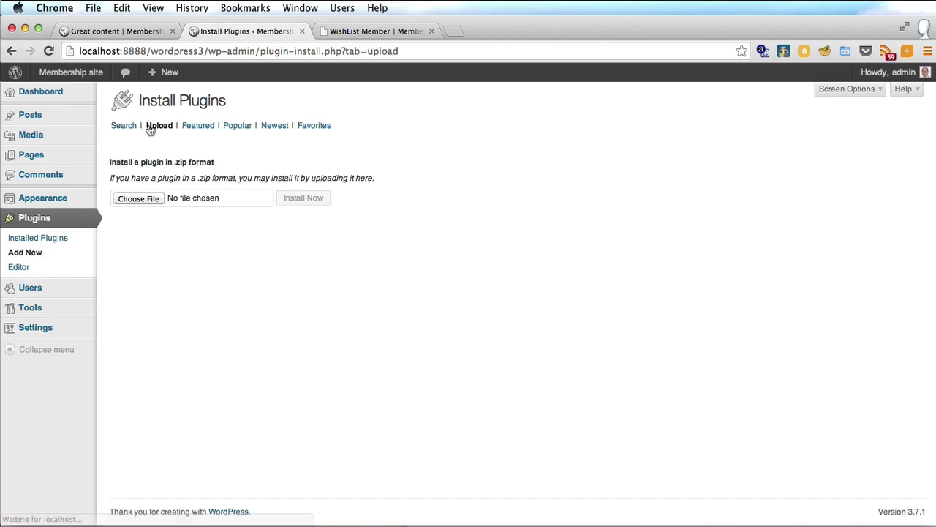
click(130, 199)
click(349, 174)
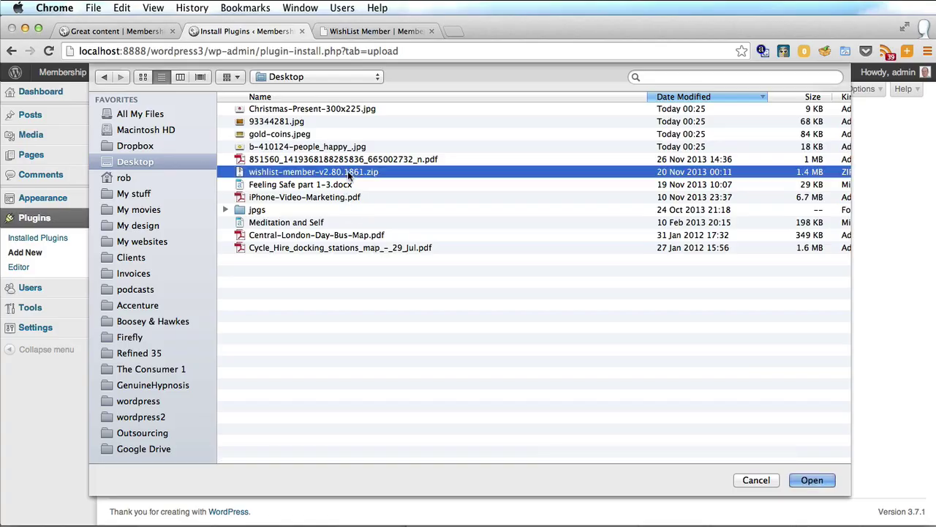
click(814, 480)
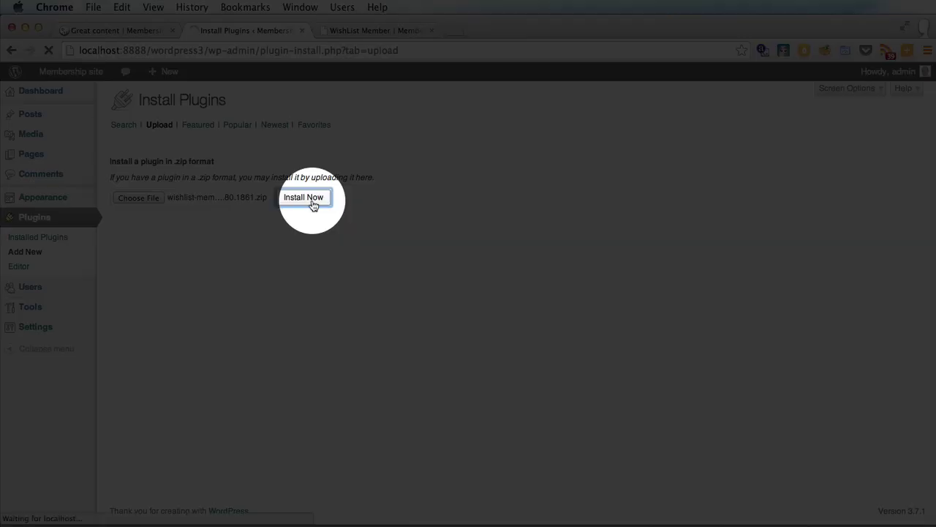
click(313, 200)
click(147, 182)
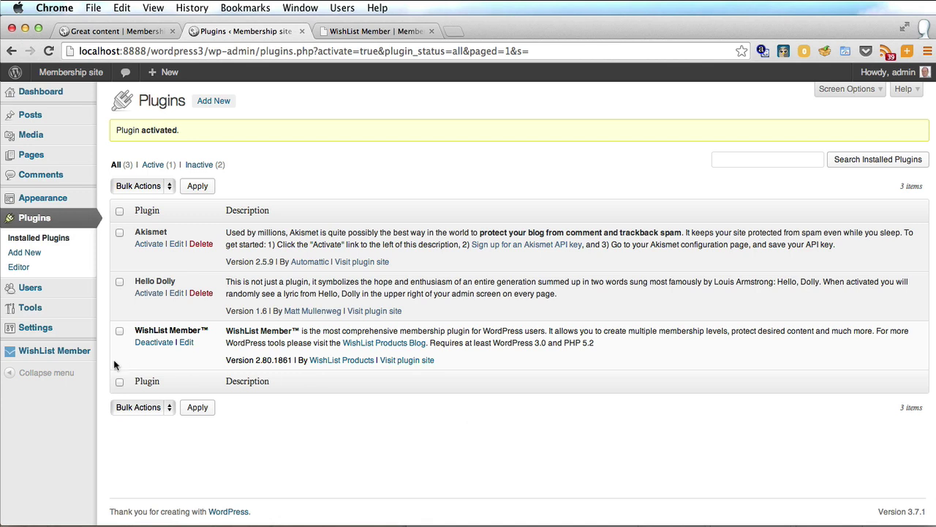
Step: Launch the WishList Member setup wizard and create the membership level 'general'
click(44, 350)
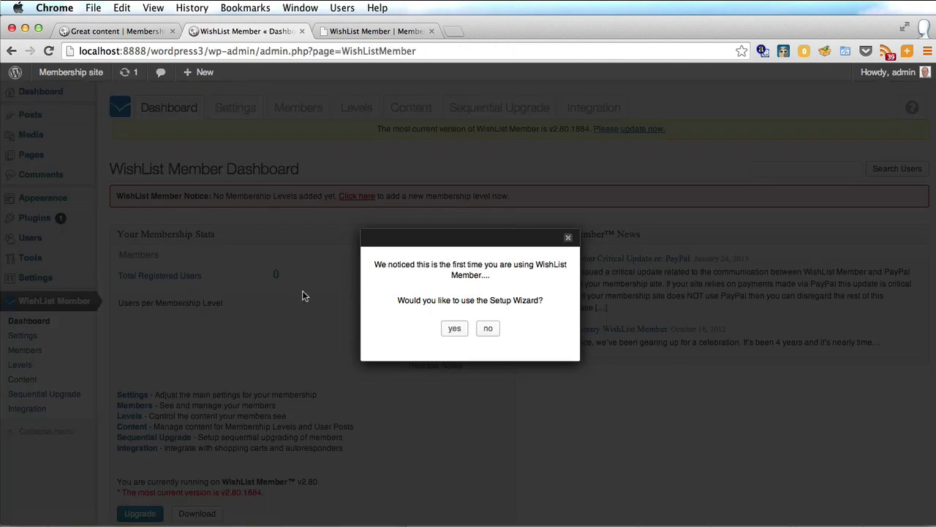
click(456, 328)
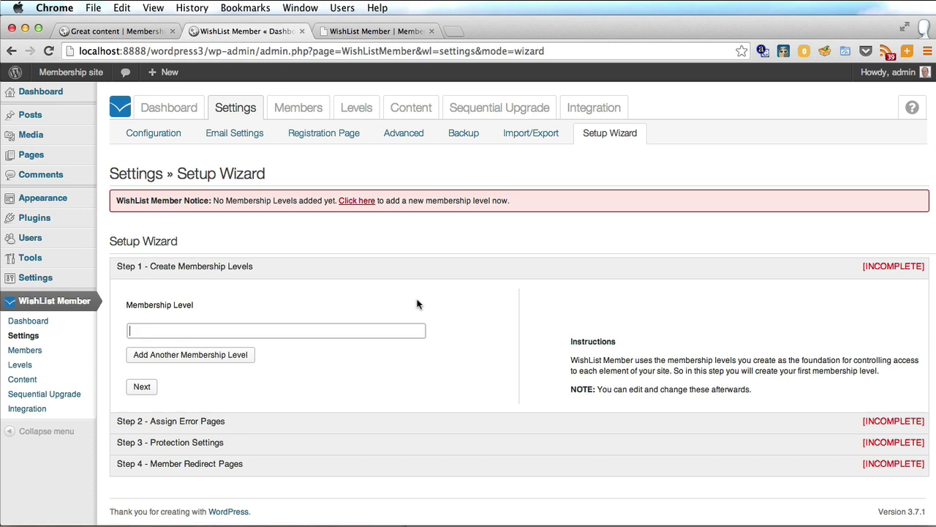
text(general)
click(141, 387)
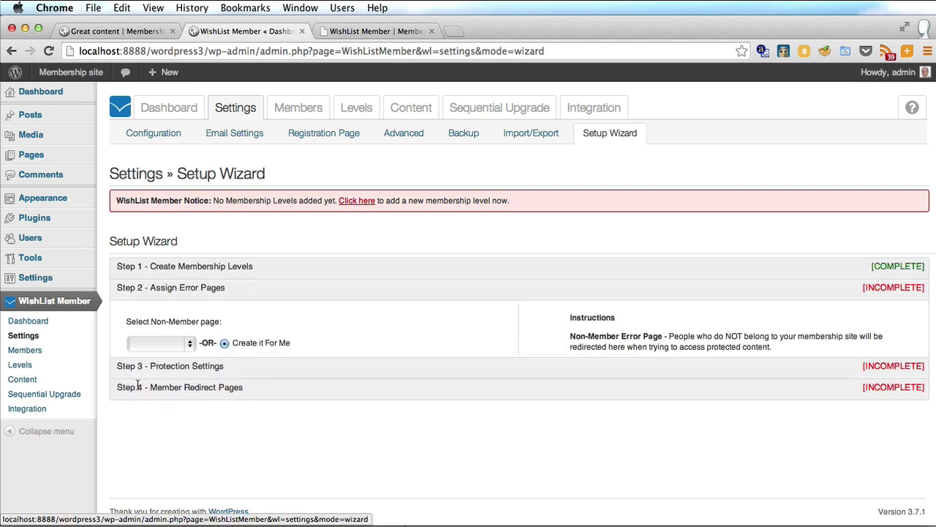
scroll(207, 308, down, 2)
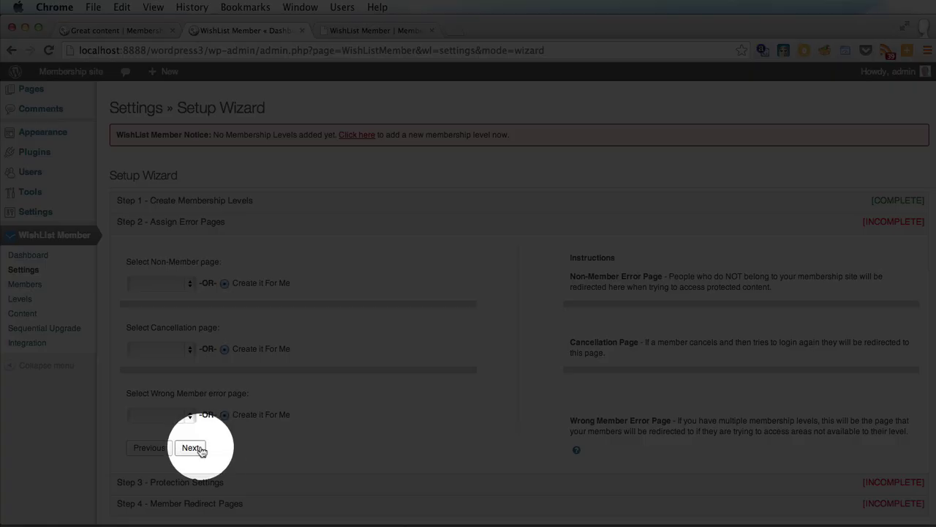
Step: Keep auto-created error pages, leave protection off, and save the wizard setup
click(190, 448)
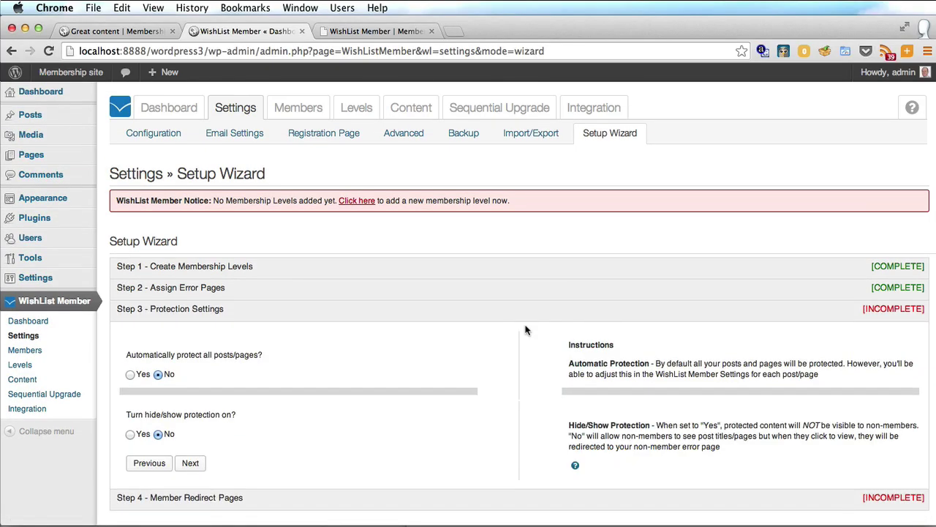
scroll(523, 278, down, 1)
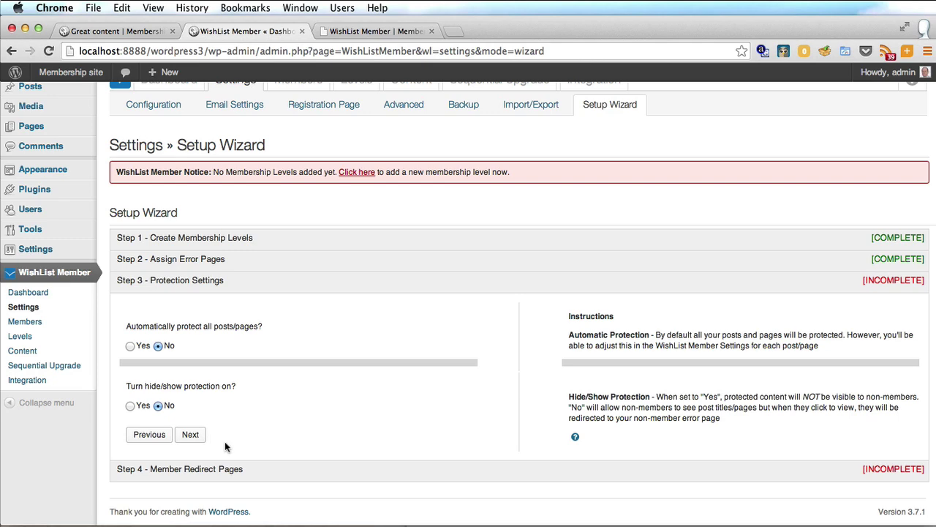
click(190, 434)
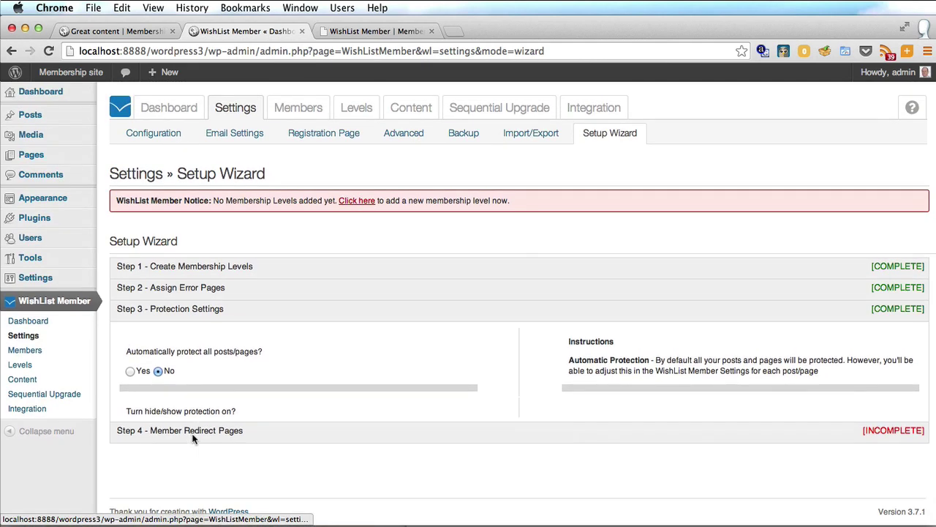
scroll(361, 421, down, 2)
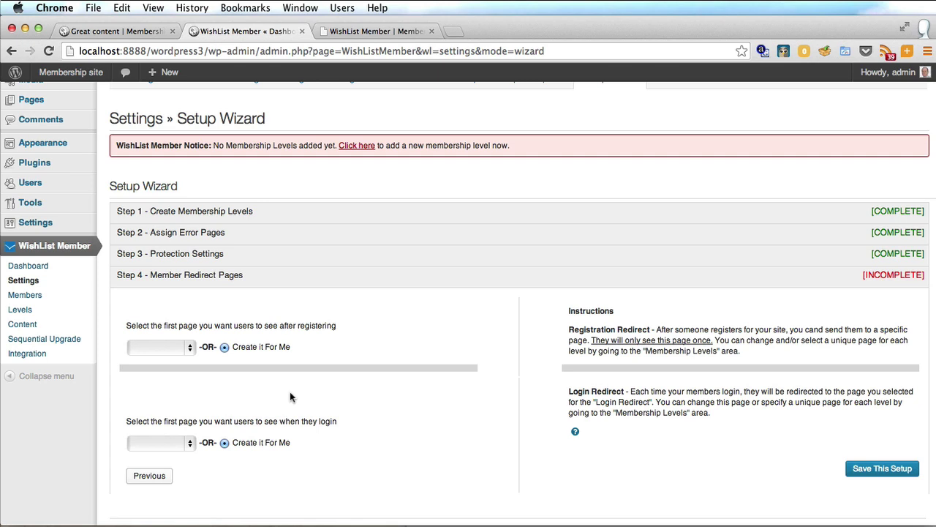
click(880, 472)
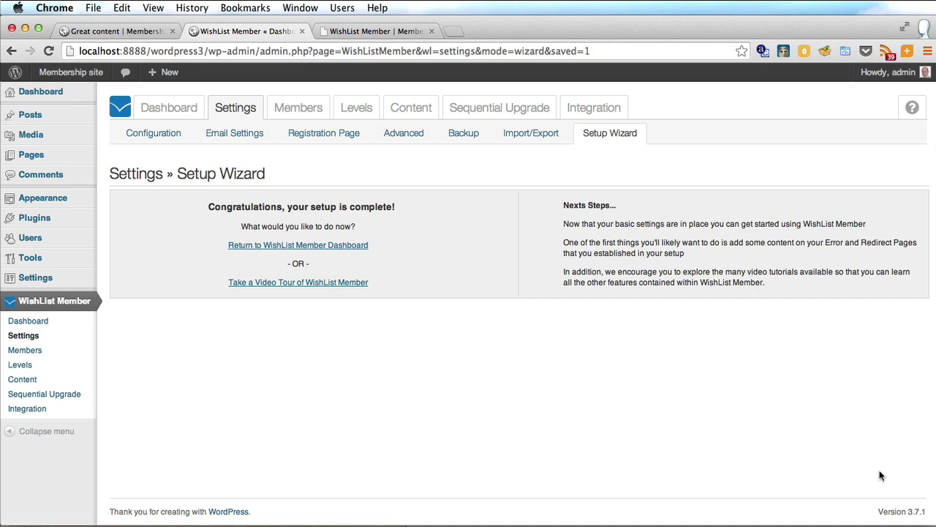
Step: Open Pages > All Pages to see the wizard's auto-created pages
click(32, 154)
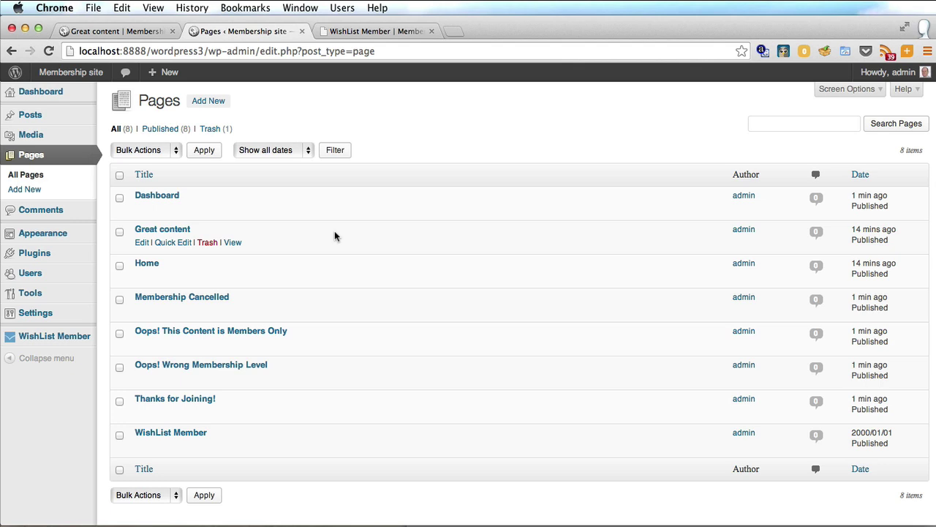
Step: Edit Great content to be members-only content restricted to the 'general' level
click(139, 242)
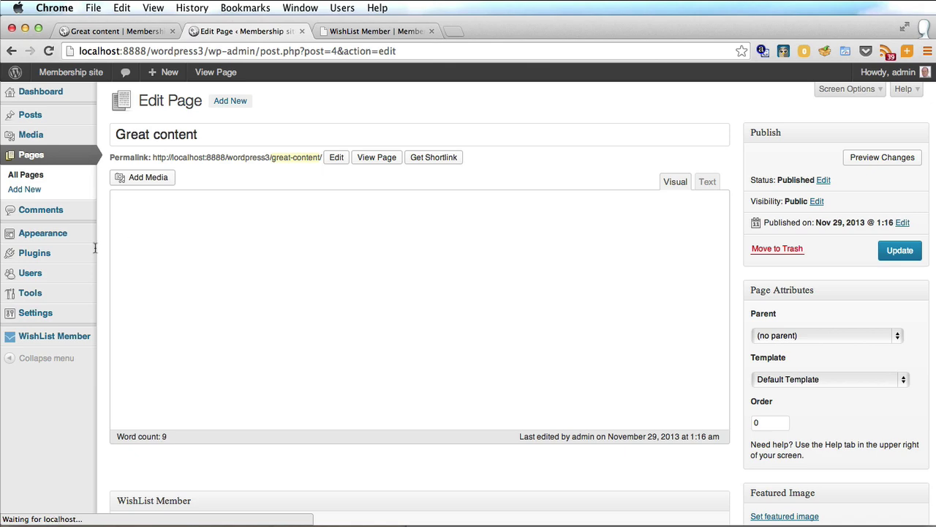
scroll(543, 311, down, 10)
scroll(543, 314, down, 10)
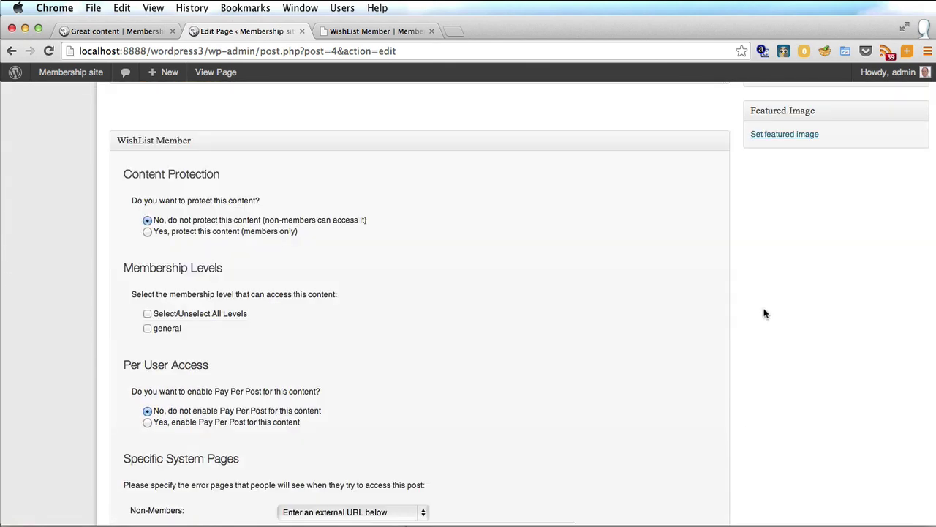
scroll(512, 190, up, 3)
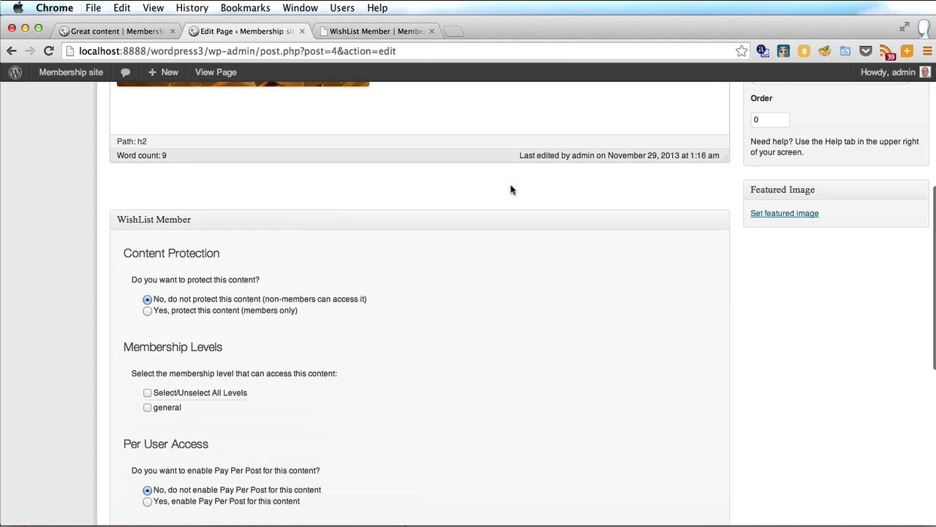
scroll(511, 190, down, 1)
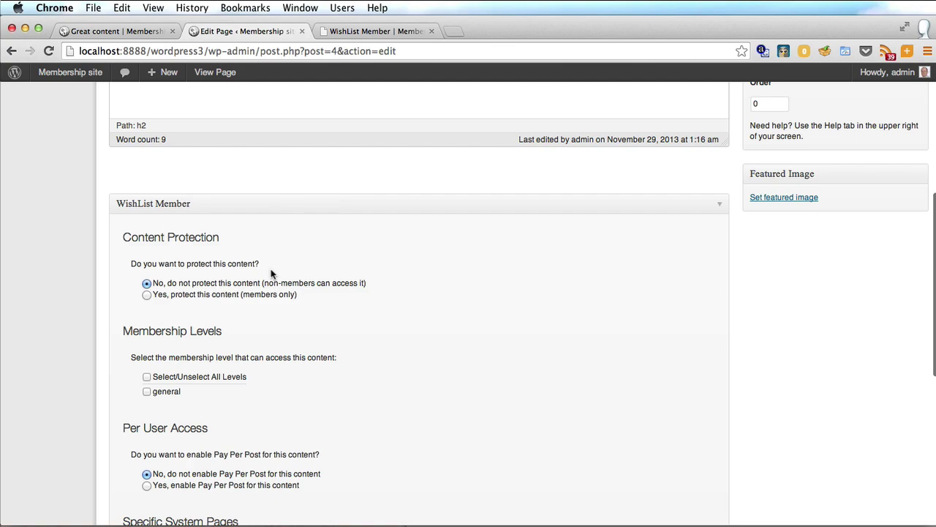
click(146, 295)
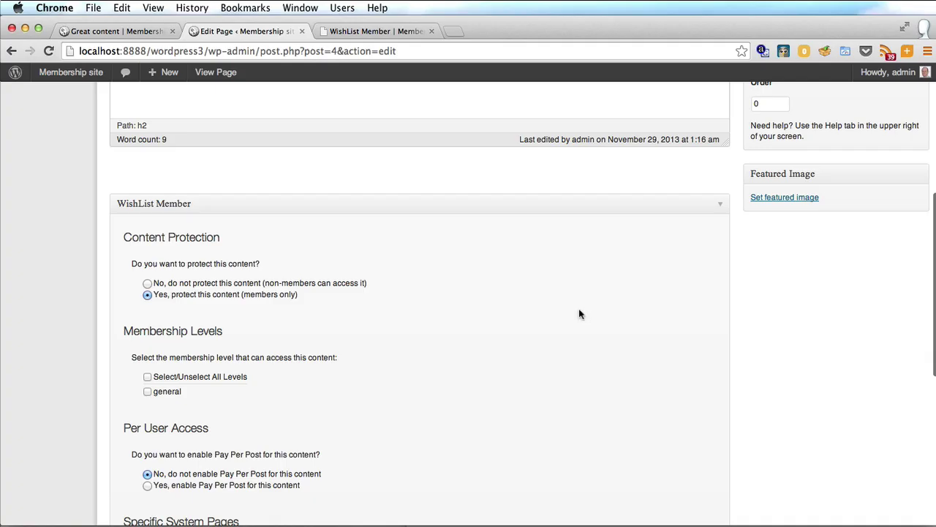
scroll(593, 313, down, 3)
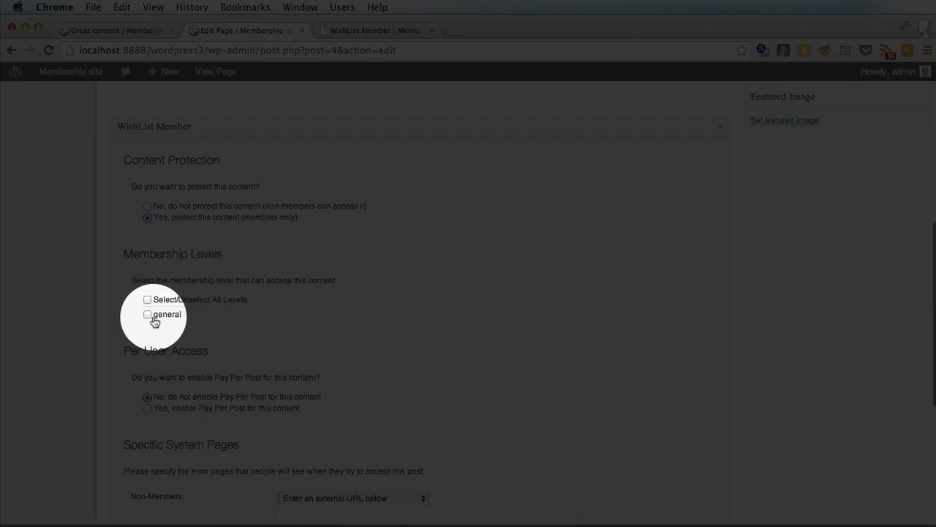
click(148, 315)
scroll(471, 321, down, 3)
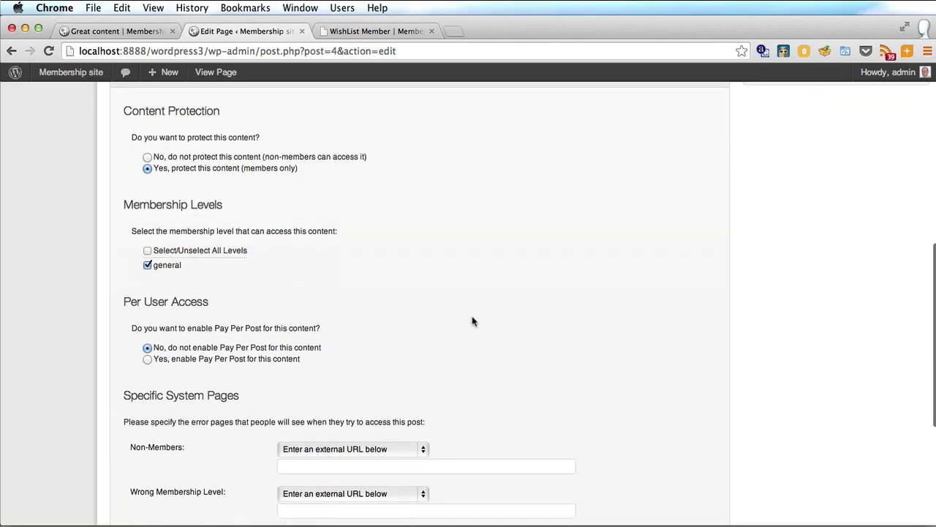
scroll(472, 320, down, 1)
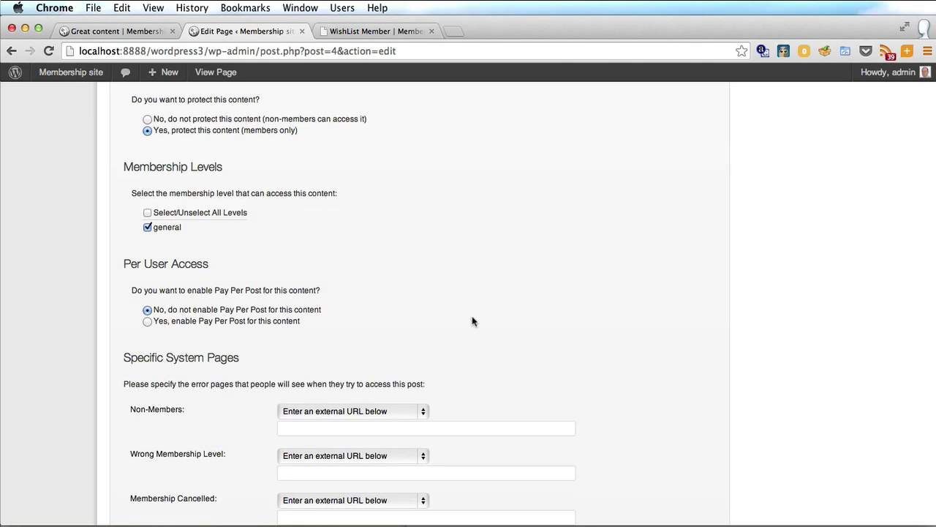
scroll(472, 321, up, 2)
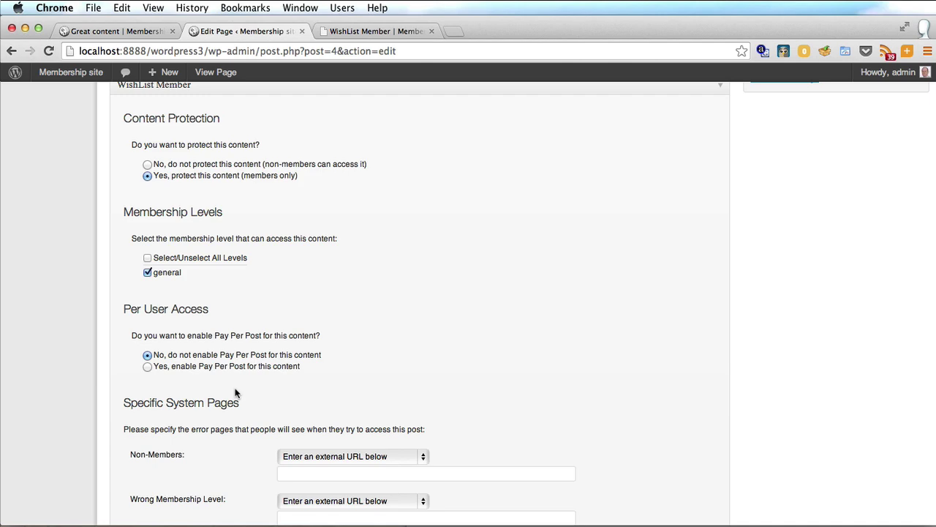
scroll(380, 380, up, 10)
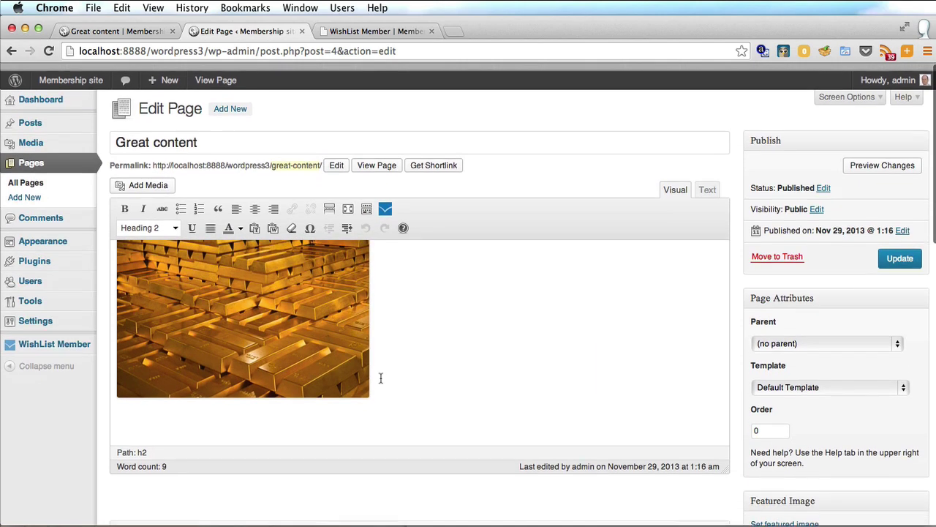
Step: Update the Great content page, then view the site's front-end Dashboard page
click(887, 251)
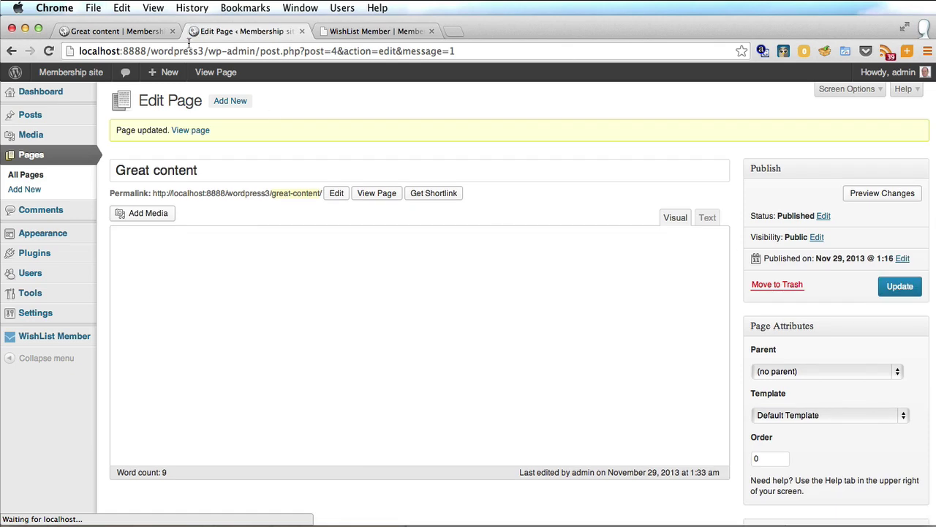
click(105, 30)
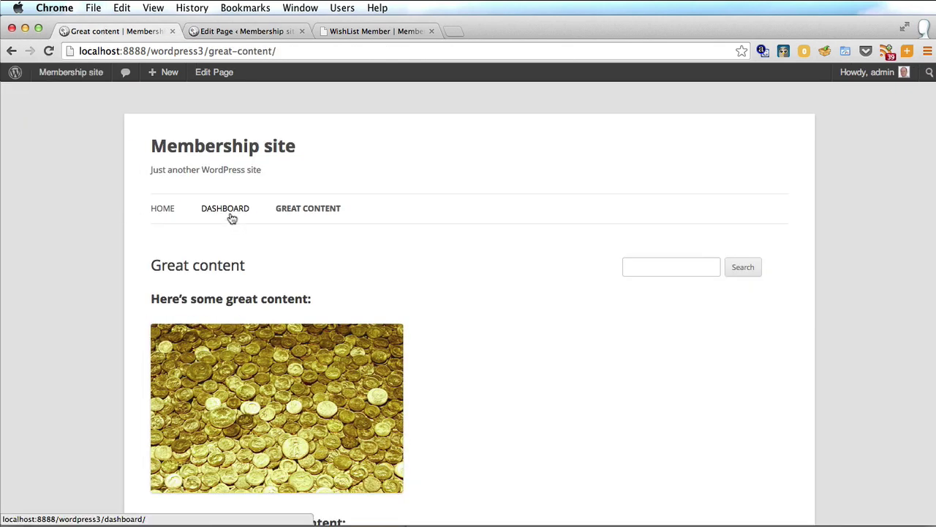
click(231, 217)
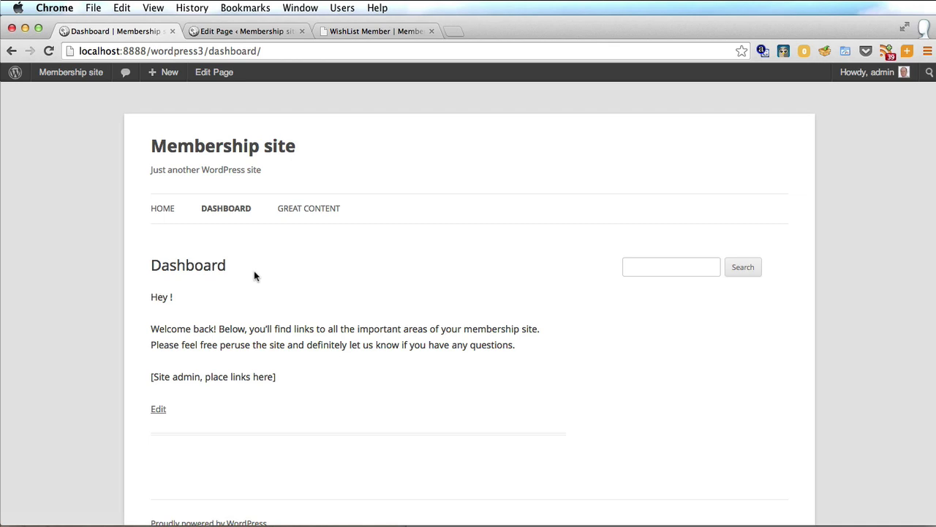
Step: Log out, confirm Great content redirects to the Oops page, and return to admin
click(308, 208)
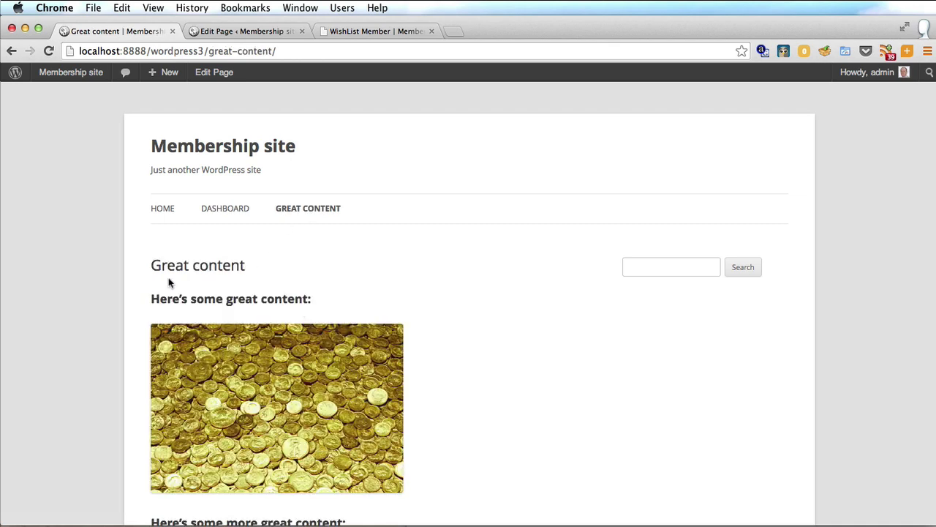
click(162, 209)
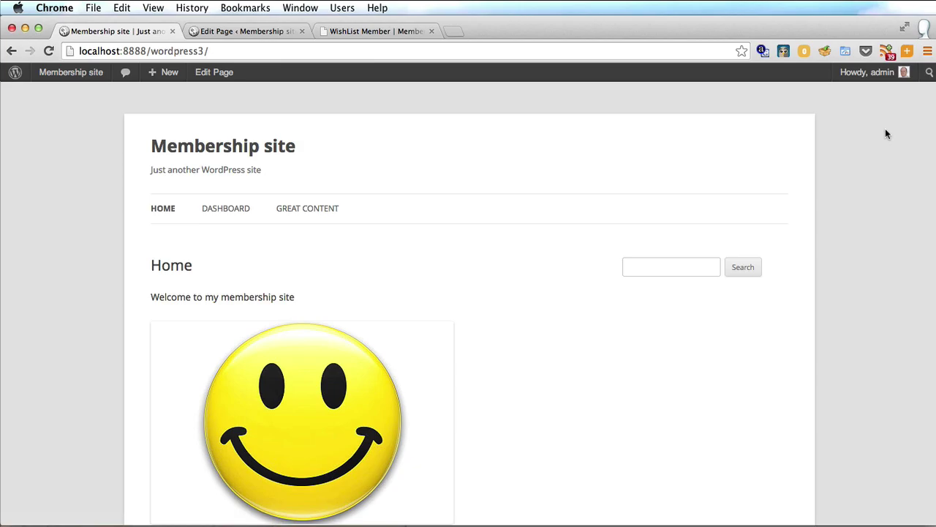
mouse_move(893, 76)
click(823, 137)
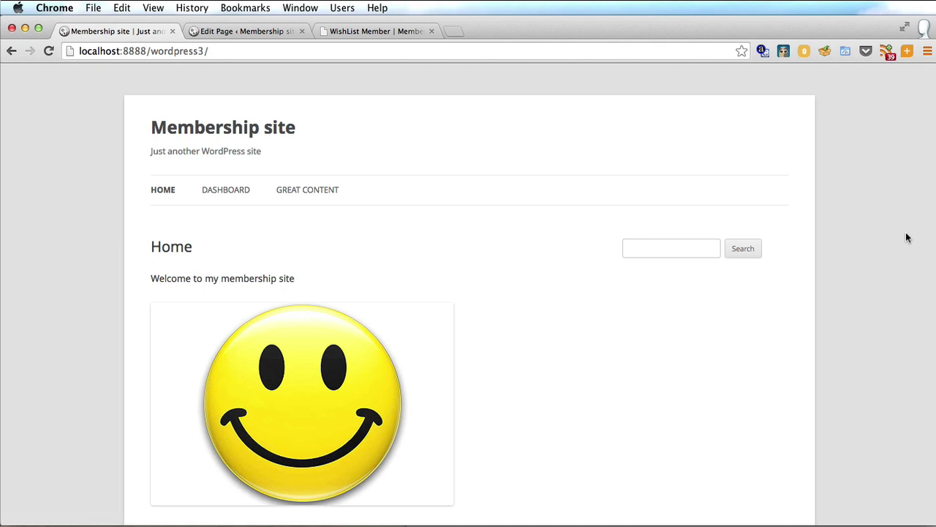
click(297, 195)
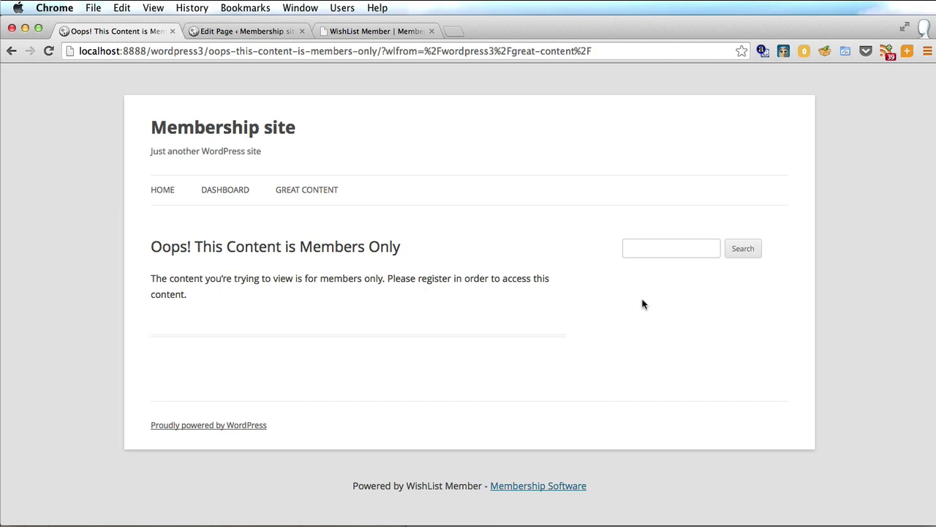
key(ctrl+Tab)
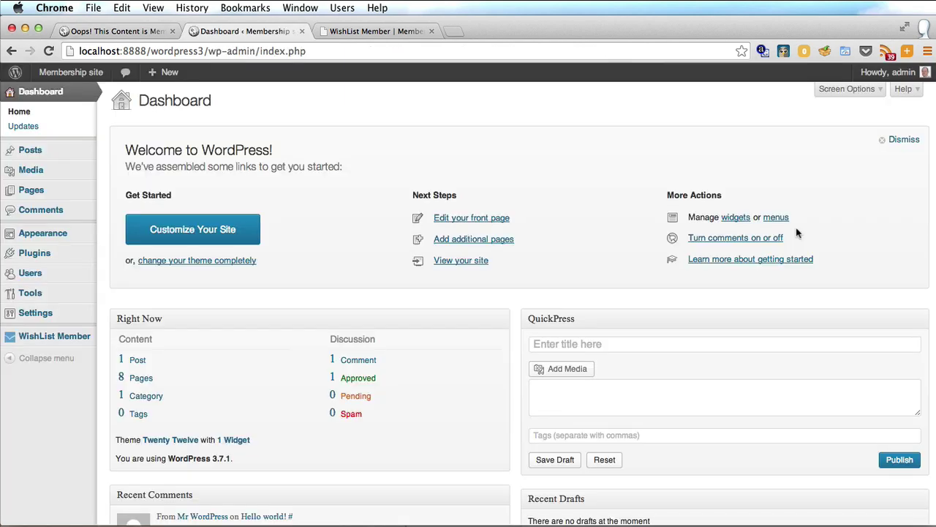
Step: Drag the WishList Member login widget into Main Sidebar and tick Hide Register Link
mouse_move(57, 234)
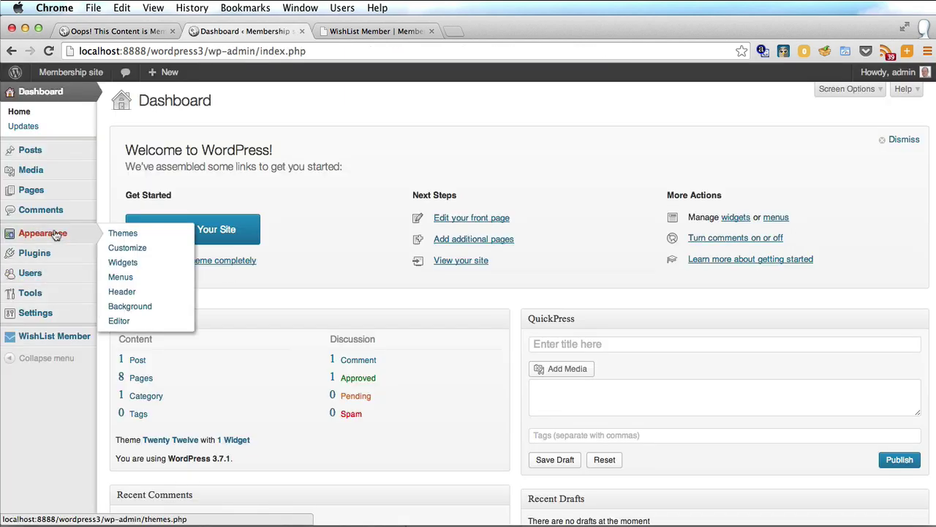
click(142, 268)
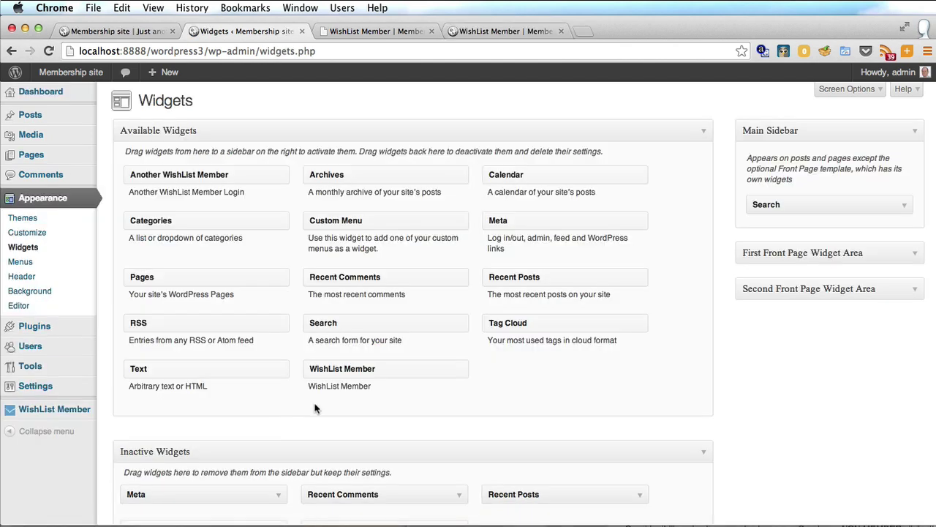
drag(421, 369, 804, 175)
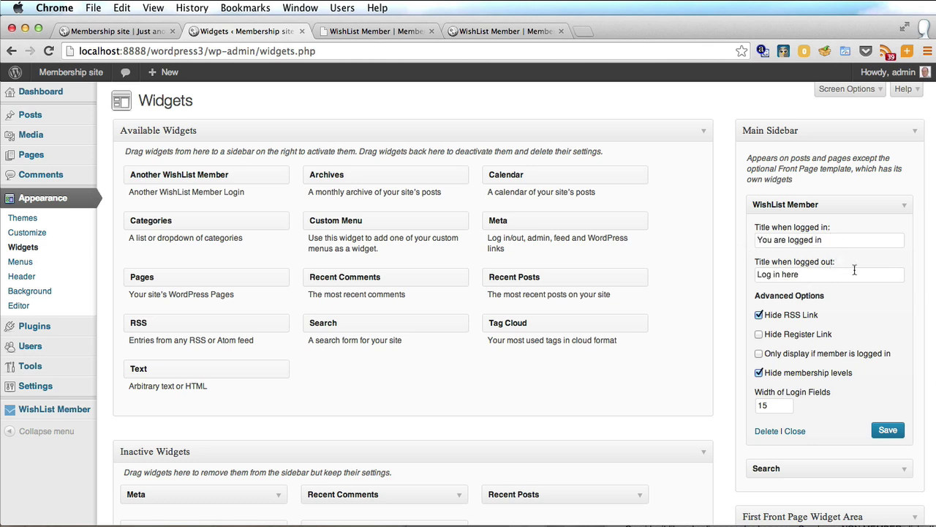
click(758, 335)
Step: Save the login widget and reload the site's home page to display it
click(888, 433)
click(110, 31)
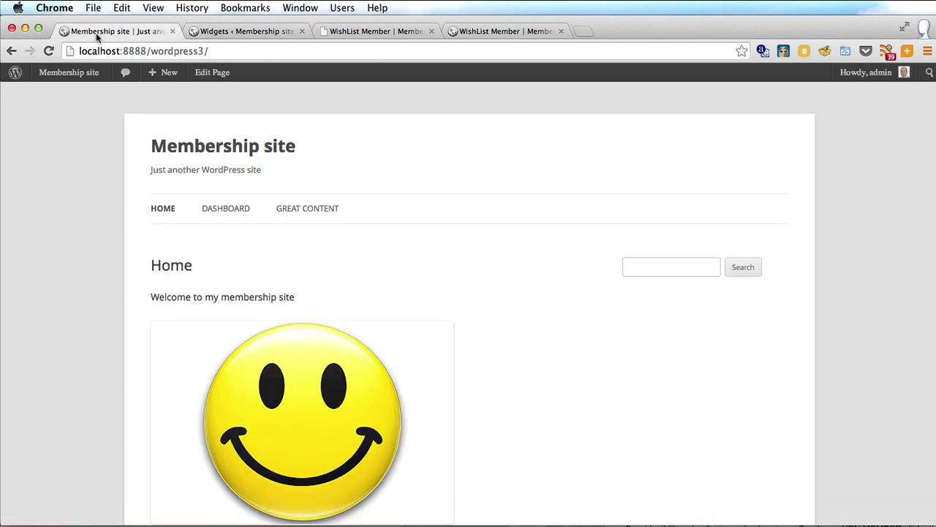
click(48, 51)
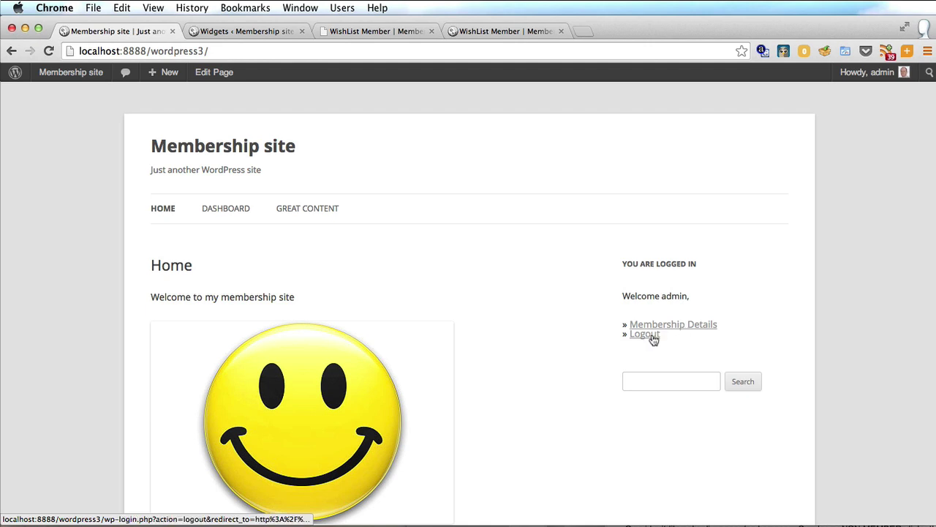
Step: Log out, open Great content as a visitor, and log back in from the sidebar form
click(651, 336)
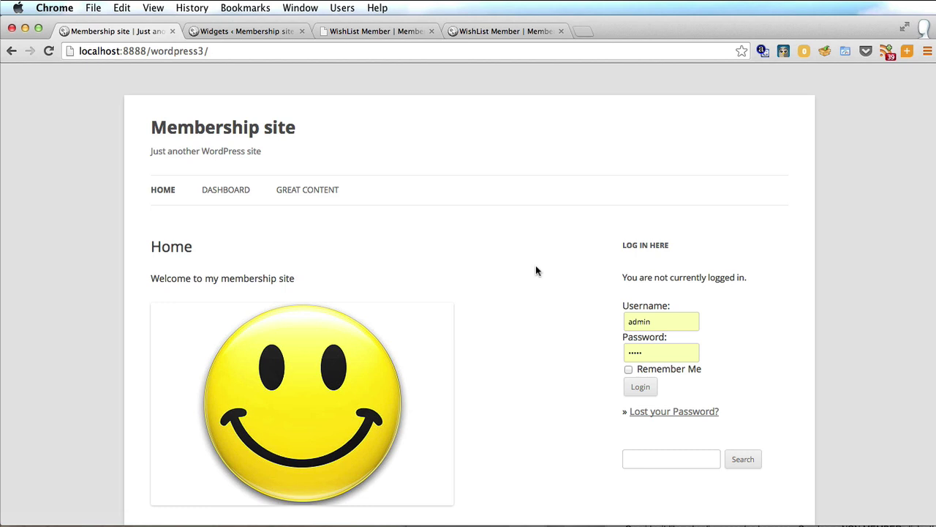
click(289, 190)
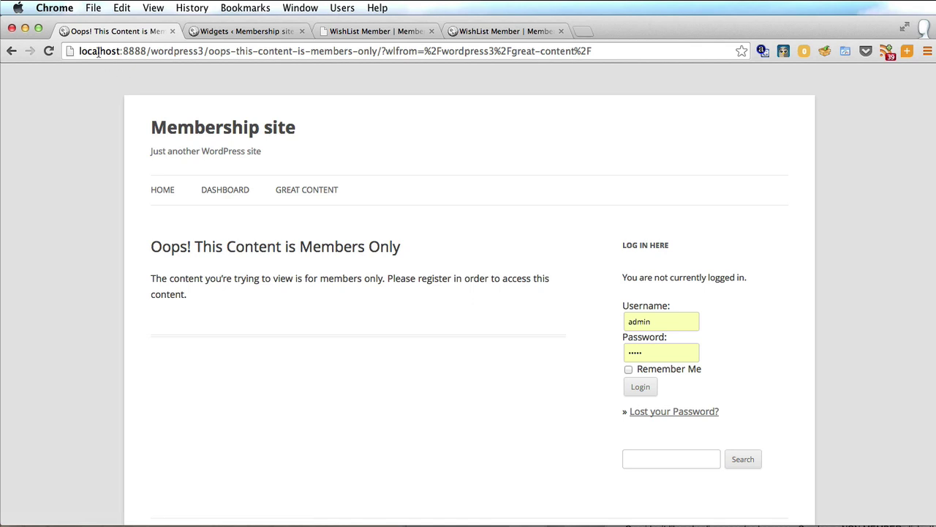
click(641, 386)
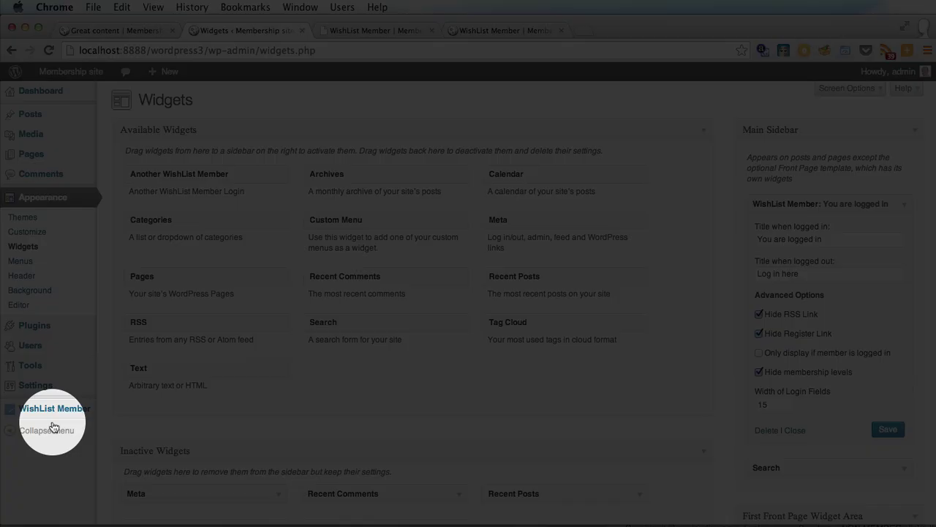
Step: Copy the general level's registration URL from WishList Member Levels
mouse_move(56, 414)
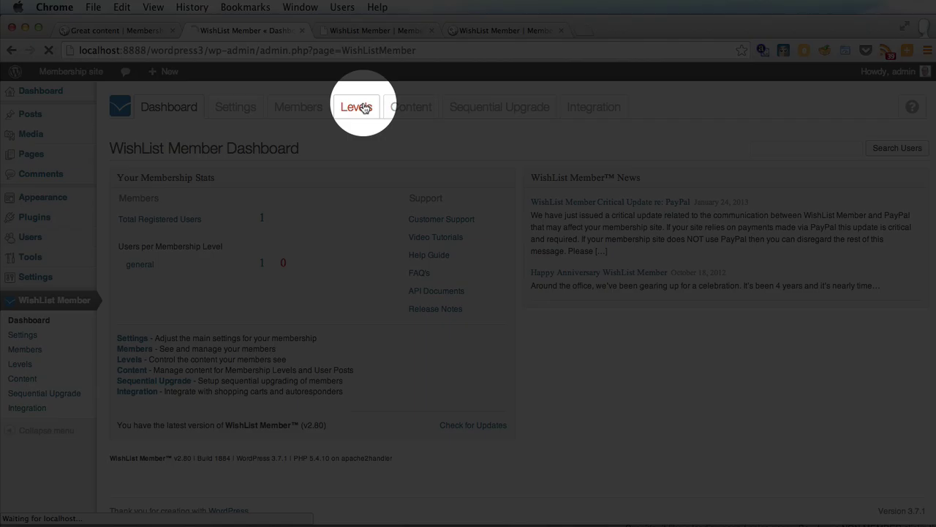
click(356, 107)
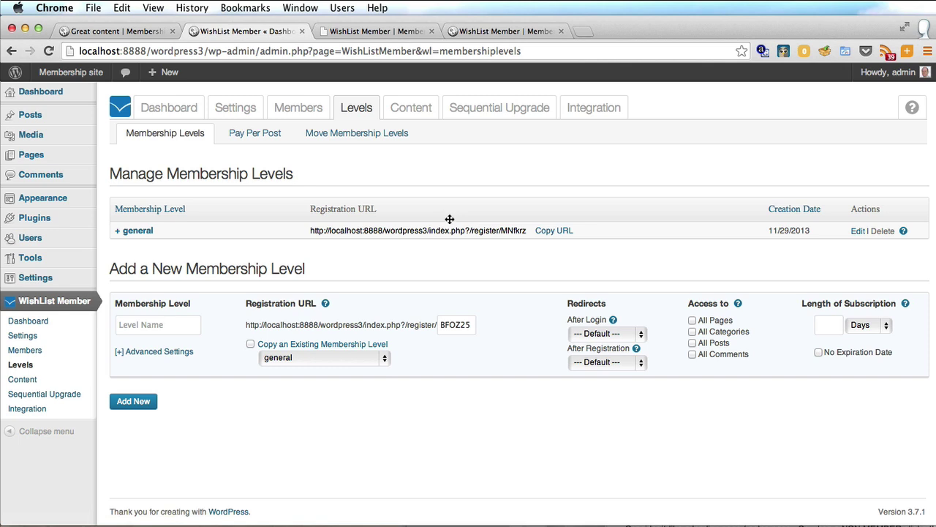
click(552, 232)
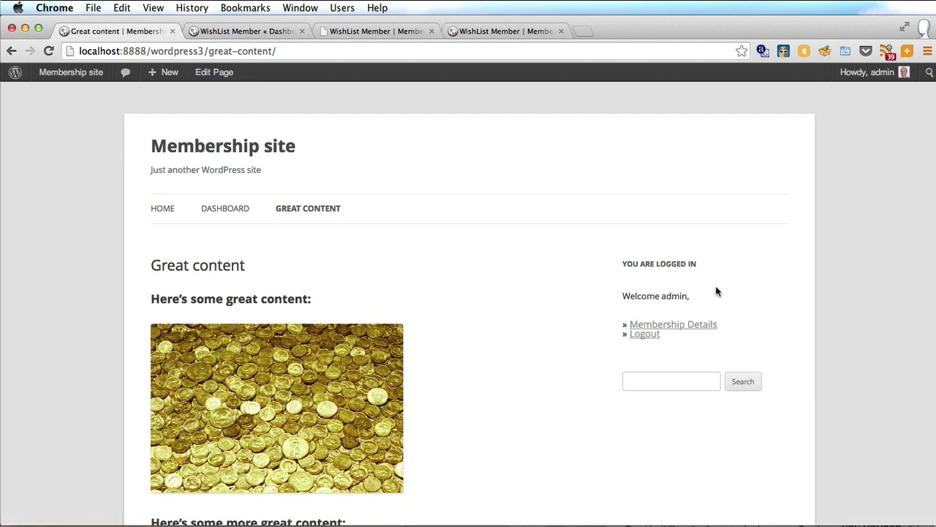
Step: Add a Text widget to Main Sidebar containing the text 'Register here'
click(203, 31)
mouse_move(30, 227)
mouse_move(42, 197)
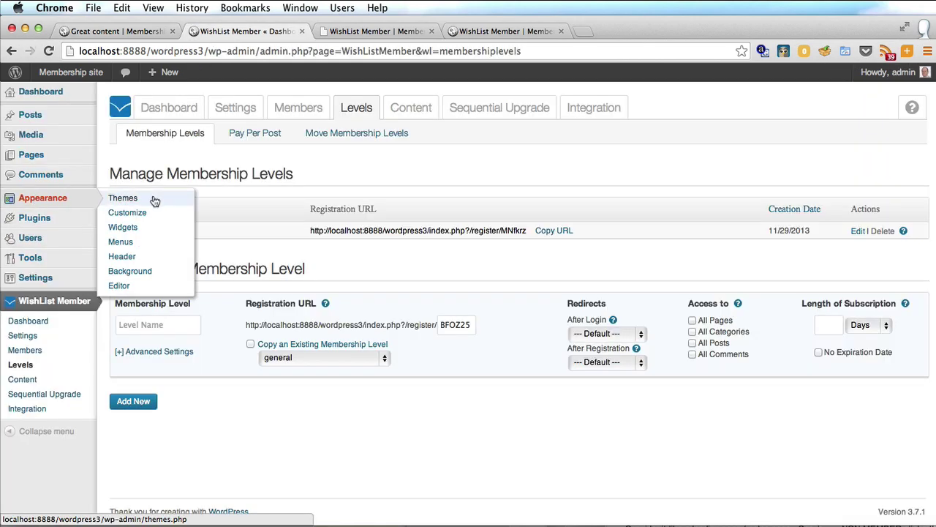
click(124, 228)
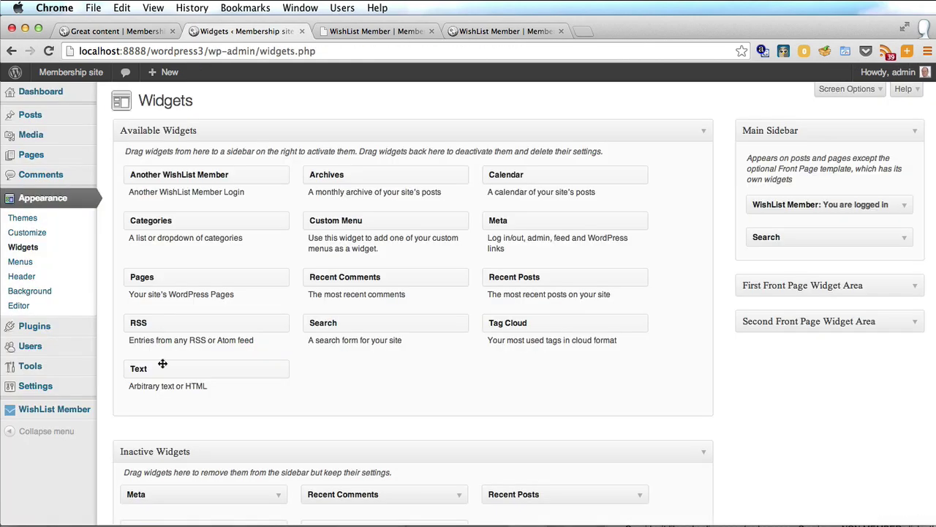
drag(162, 363, 792, 226)
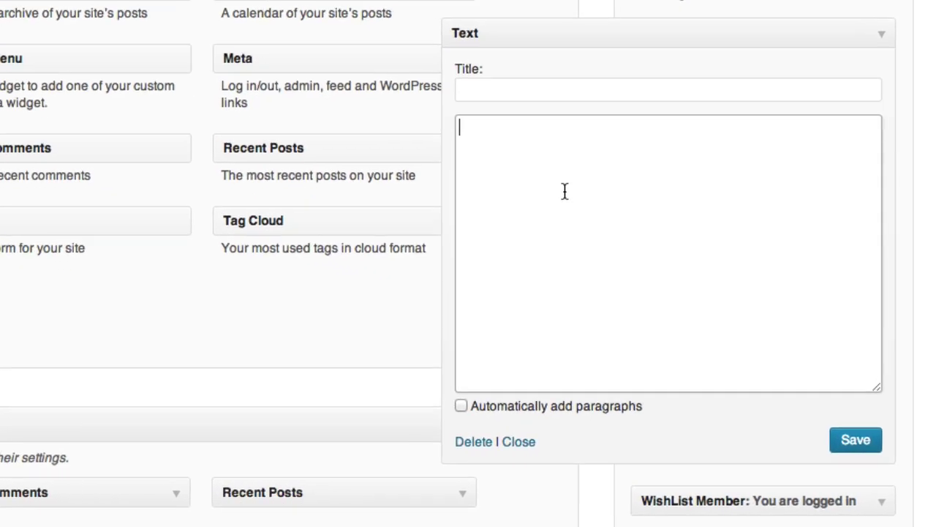
text(Register here)
Step: Wrap 'Register here' in an <a href> tag with the pasted registration URL, then reload the site
click(459, 126)
text(<>)
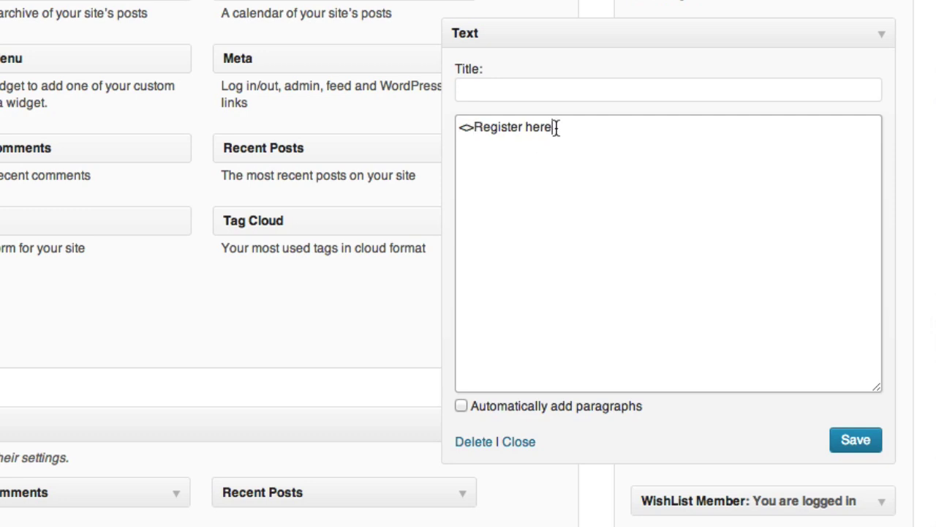
text(<>)
click(465, 127)
text(a href=)
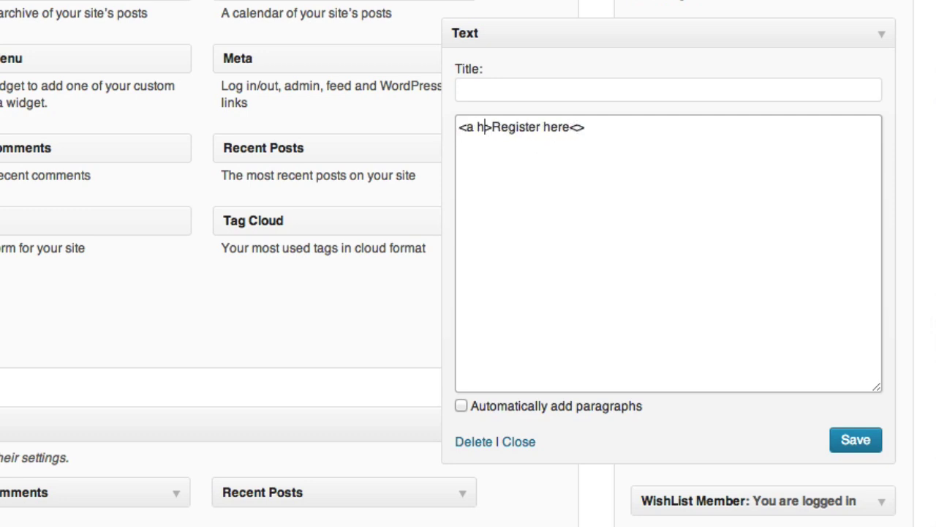
text("")
key(Left)
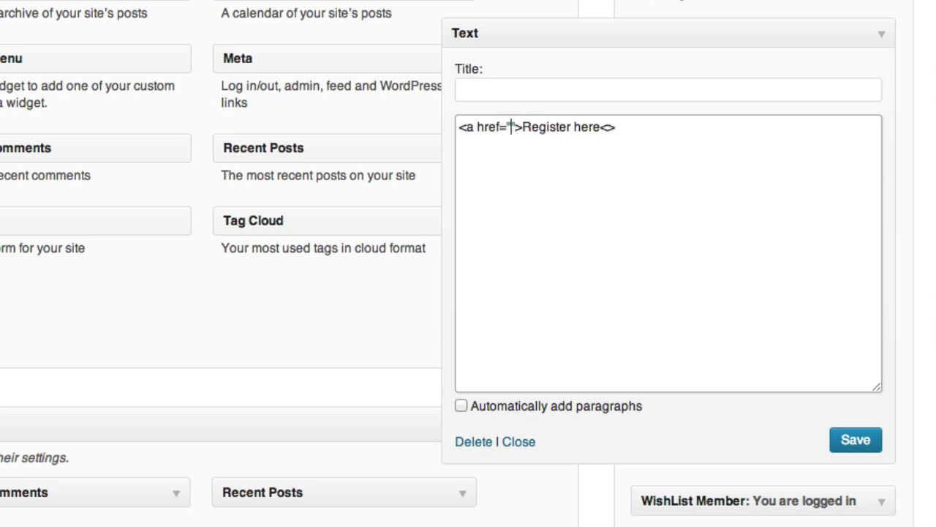
key(ctrl+v)
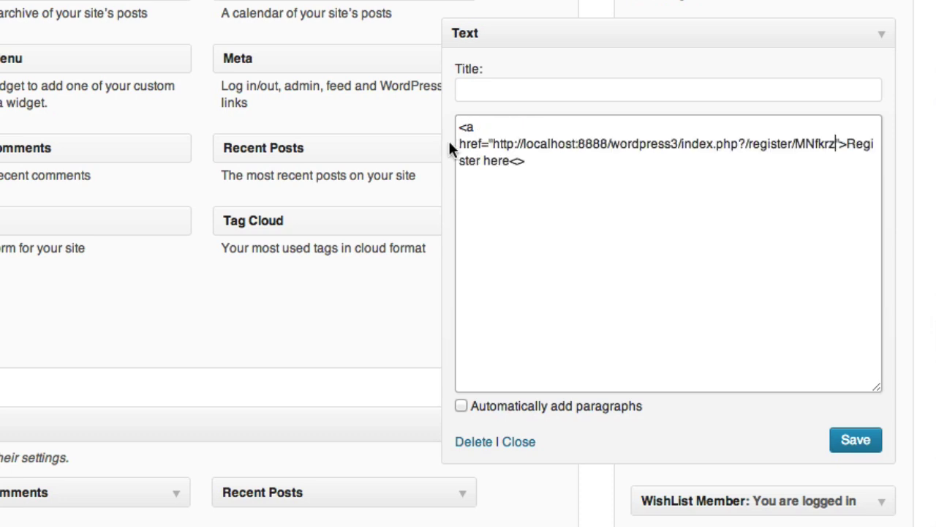
click(518, 161)
text(/a)
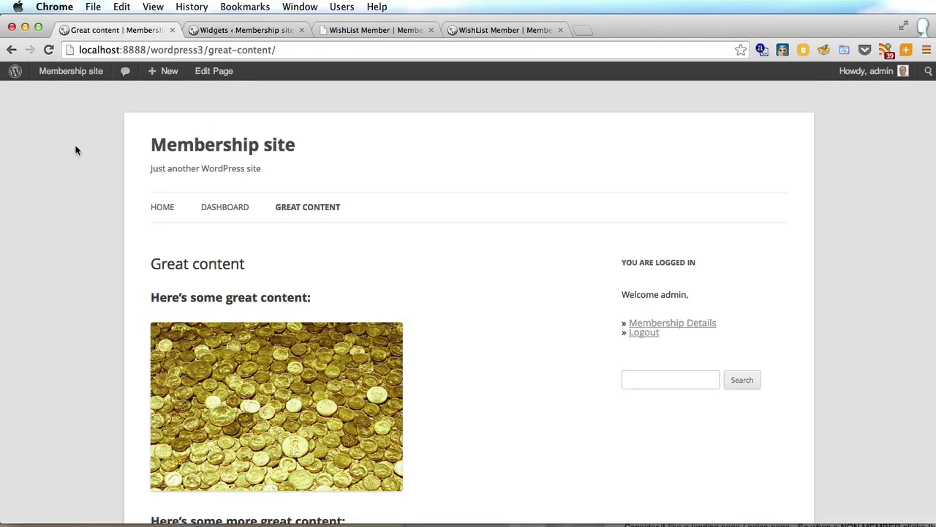
key(super+r)
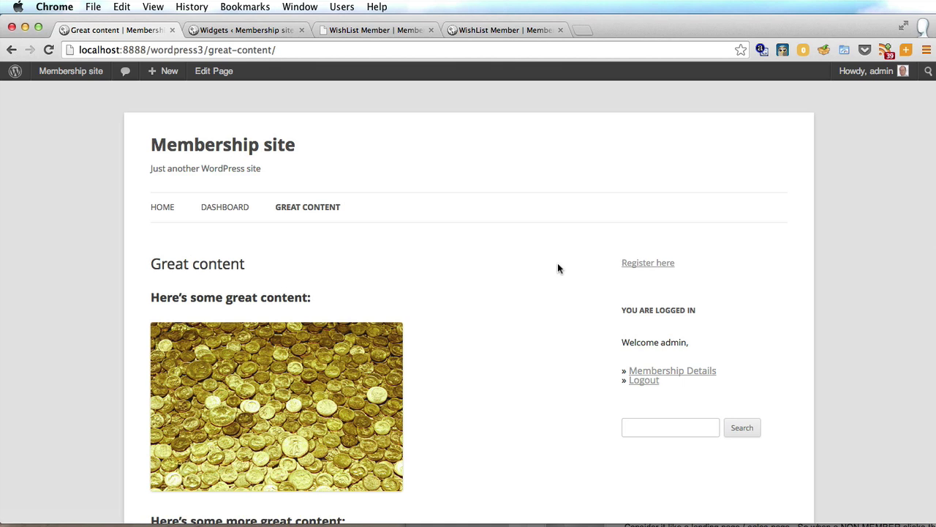
Step: Log out, open Great content as a visitor, then follow the sidebar's Register here link
mouse_move(870, 71)
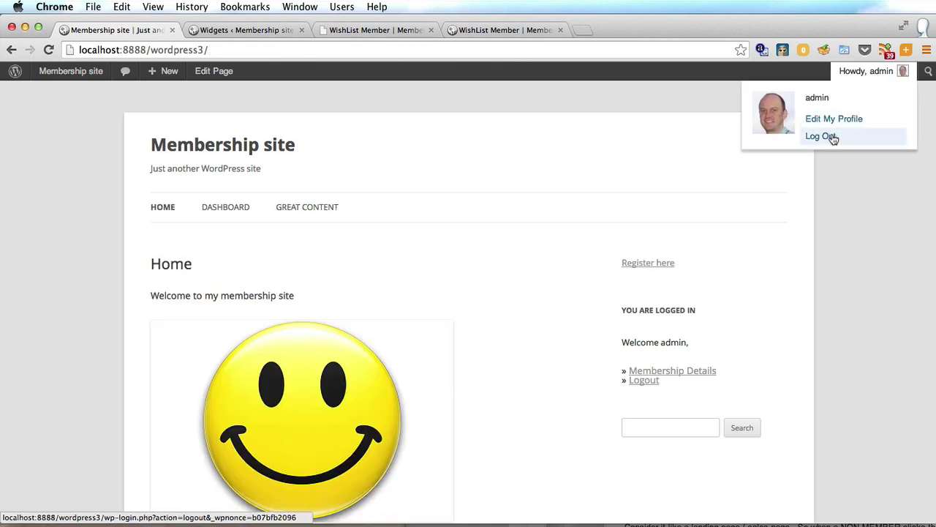
click(757, 136)
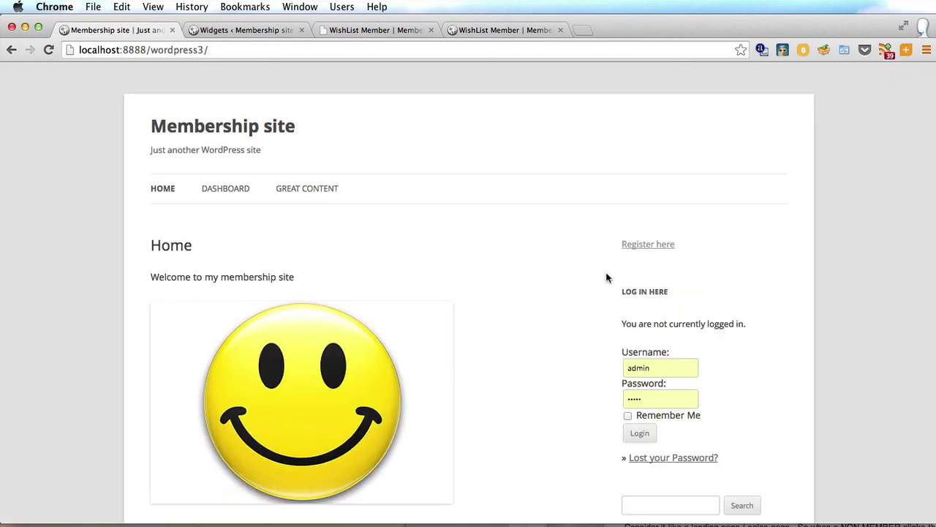
click(286, 191)
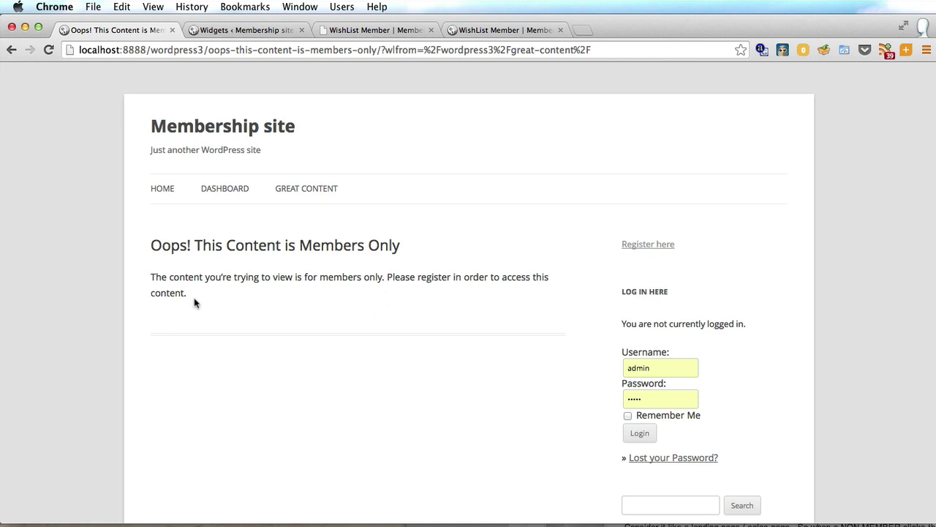
click(649, 251)
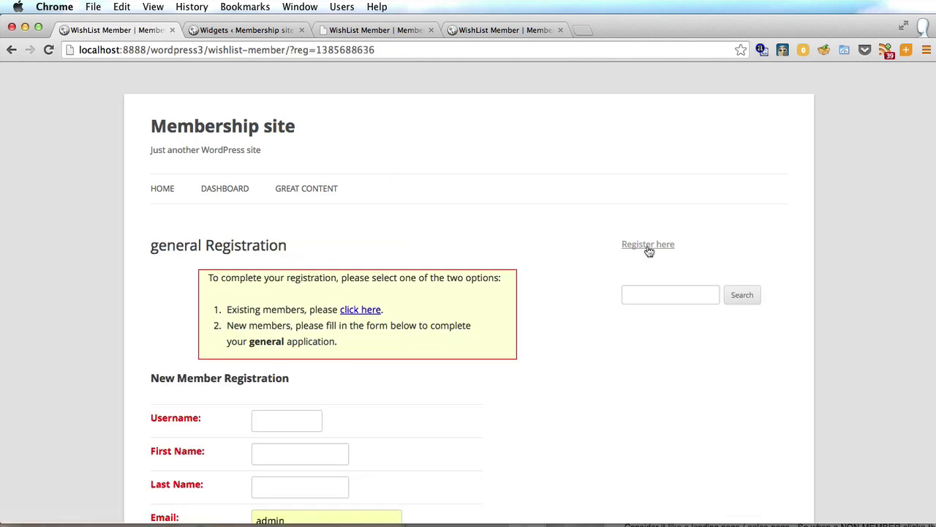
Step: Fill in the new member's username, first name and last name on the registration form
scroll(649, 251, down, 5)
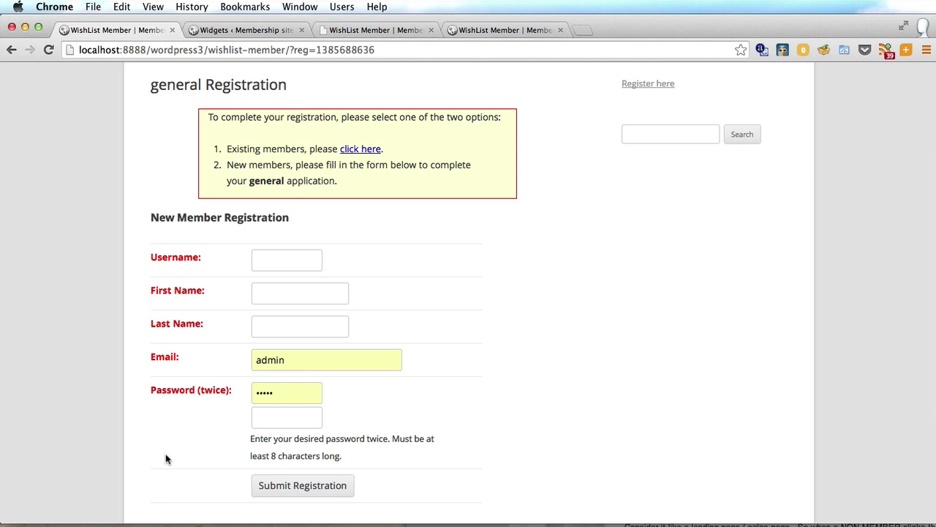
click(285, 263)
text(Rob)
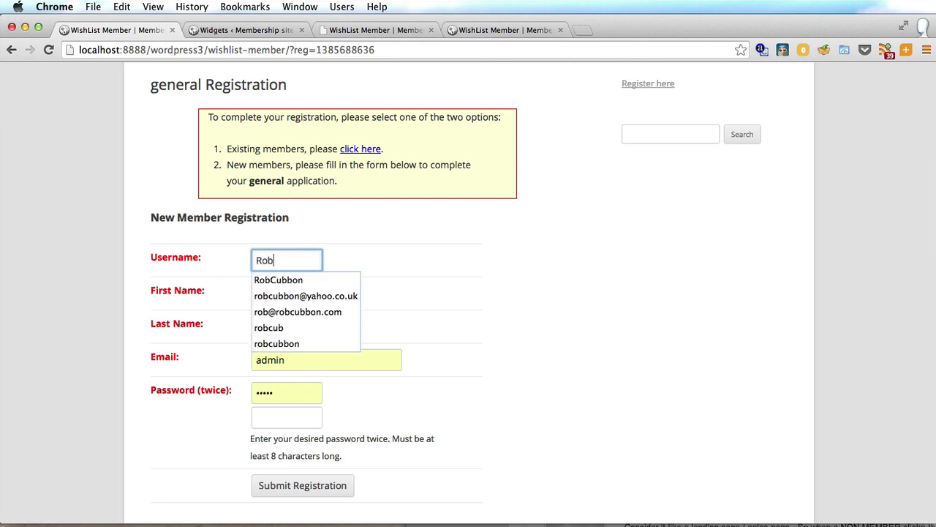
key(Tab)
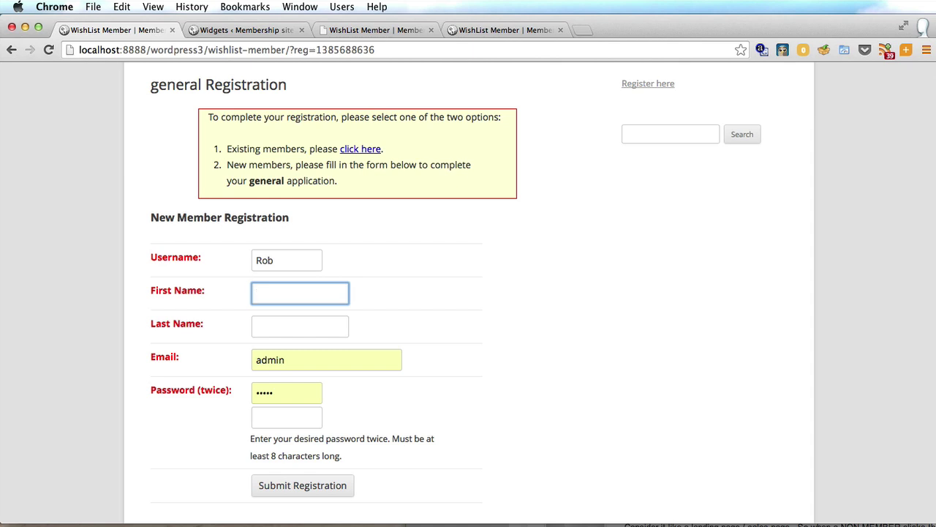
text(Rob)
key(Tab)
text(Cubbon)
key(Tab)
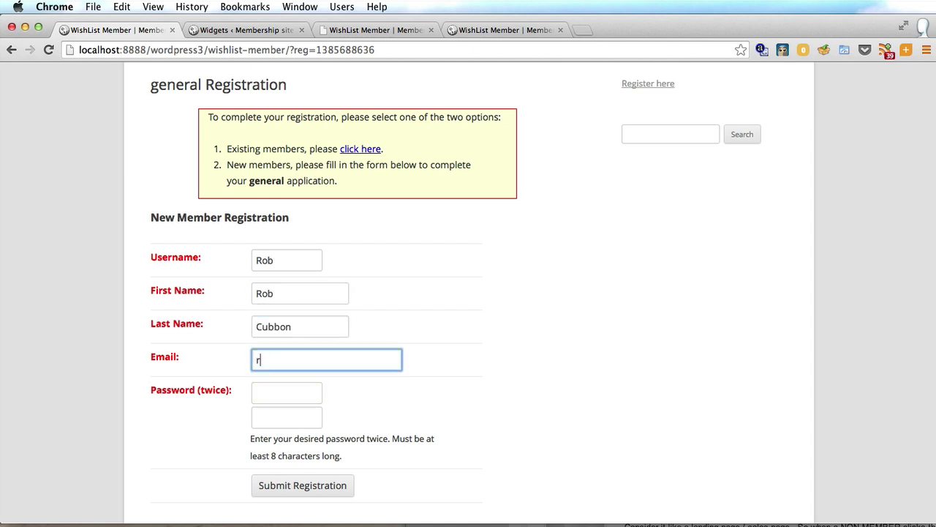
Step: Enter the member's e-mail address and password twice, then submit the registration
key(Tab)
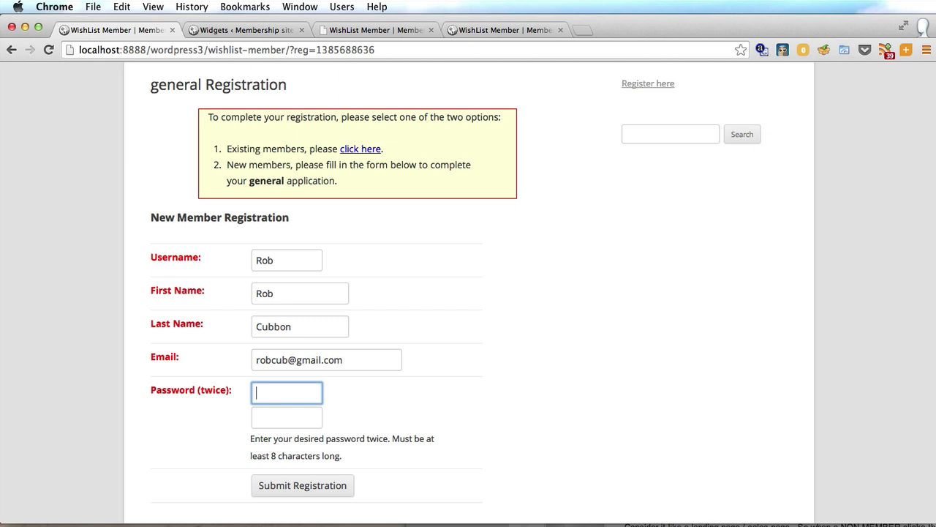
text(********)
key(Tab)
text(********)
click(322, 485)
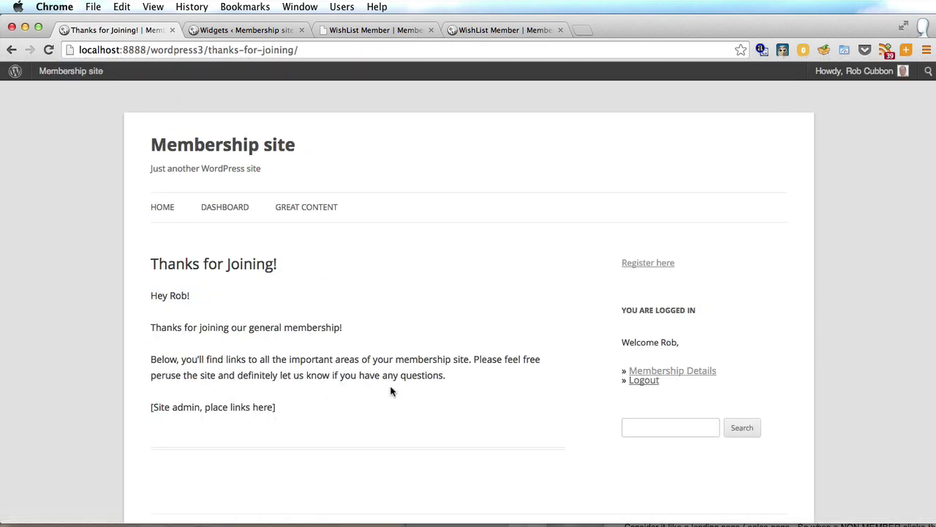
Step: Open Great content as the new member, view Membership Details, then go back to Great content
click(310, 216)
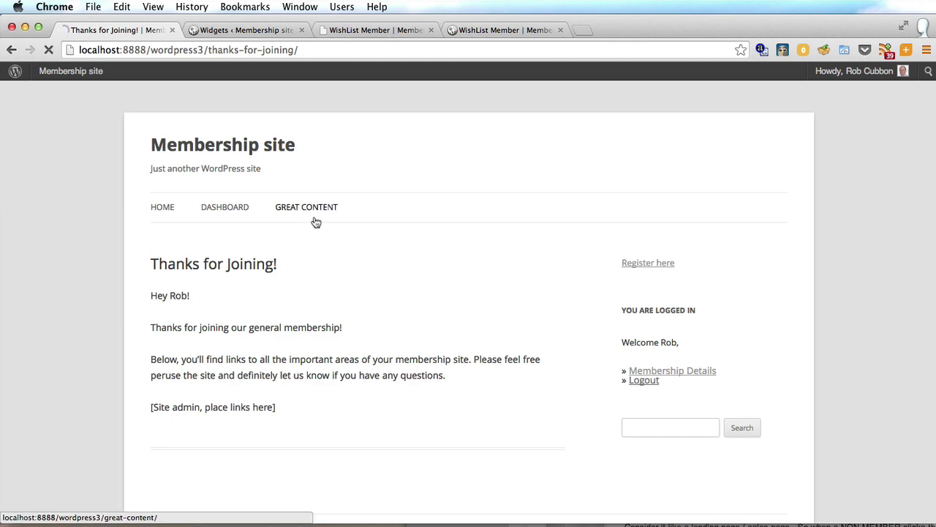
scroll(459, 322, down, 2)
scroll(459, 325, up, 2)
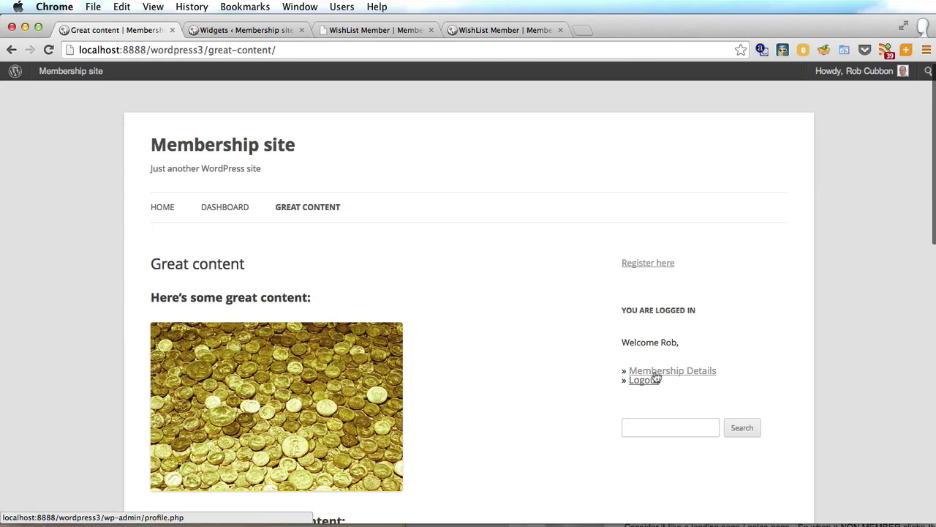
click(642, 372)
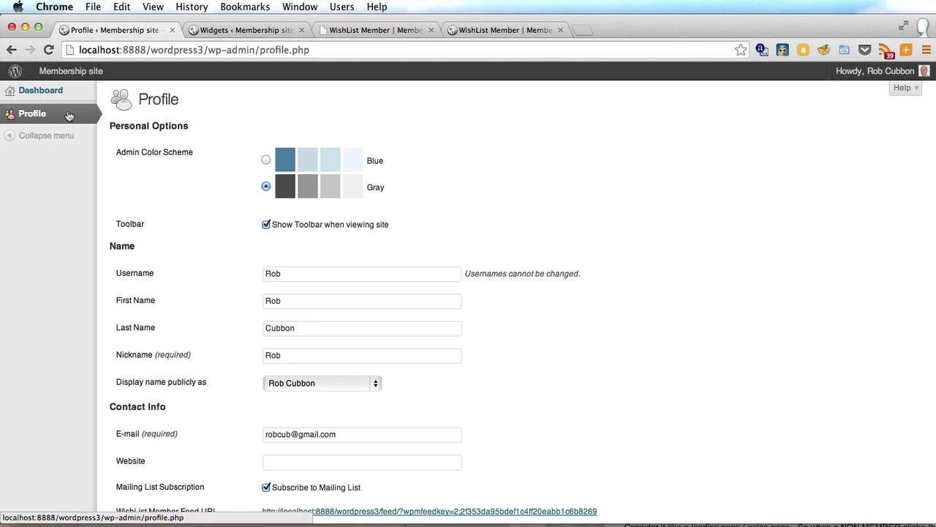
key(super+bracketleft)
scroll(289, 316, down, 7)
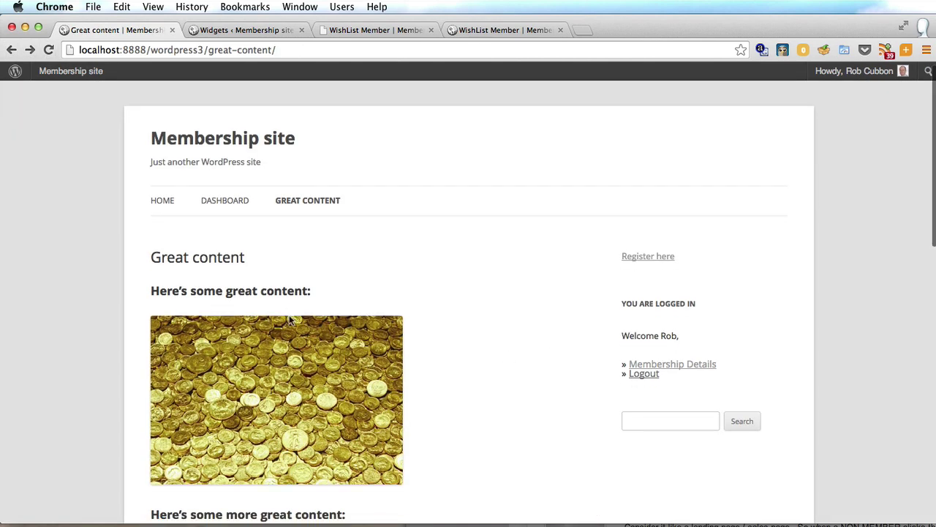
scroll(289, 318, up, 7)
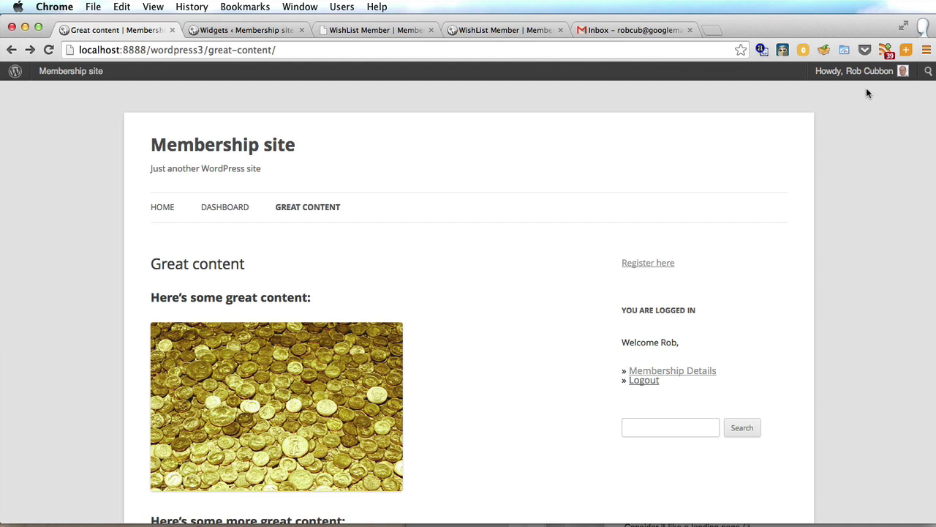
Step: Log the new member out via the Howdy menu, log in as admin, and return to Widgets
mouse_move(863, 82)
mouse_move(898, 71)
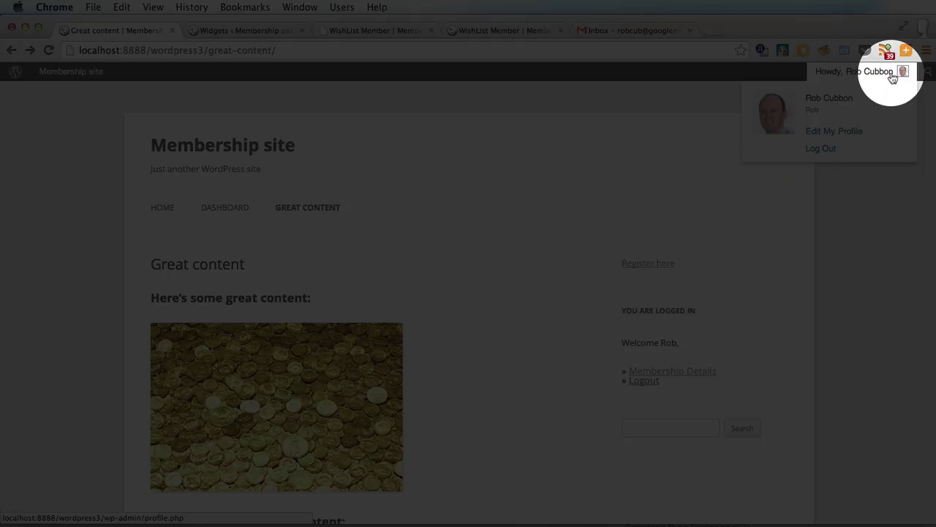
click(855, 153)
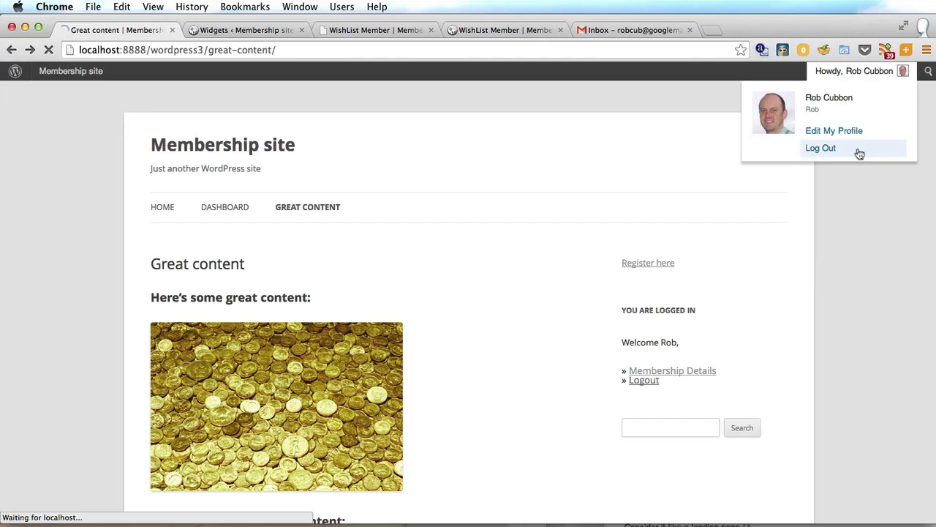
click(642, 434)
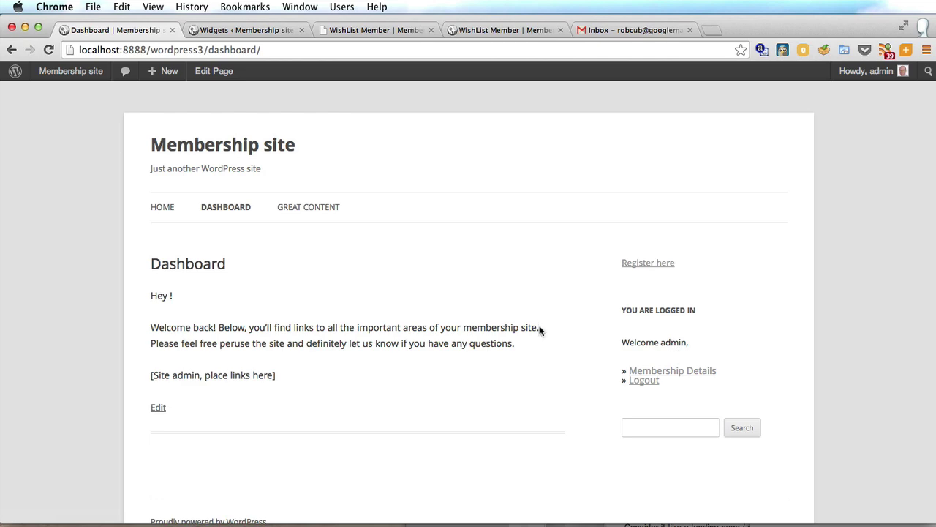
click(258, 33)
Step: Open WishList Member Members, view Email Broadcast, then return to Manage Members listing both general members
mouse_move(76, 407)
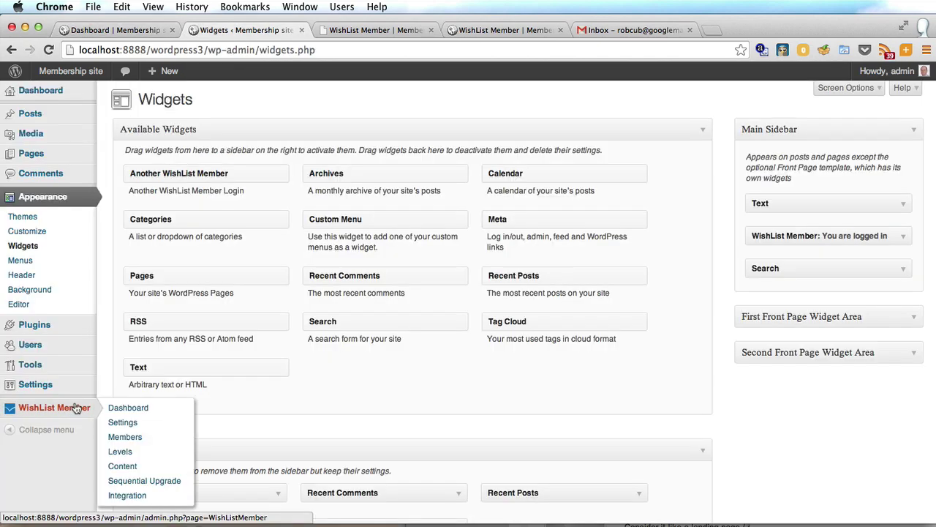
click(125, 437)
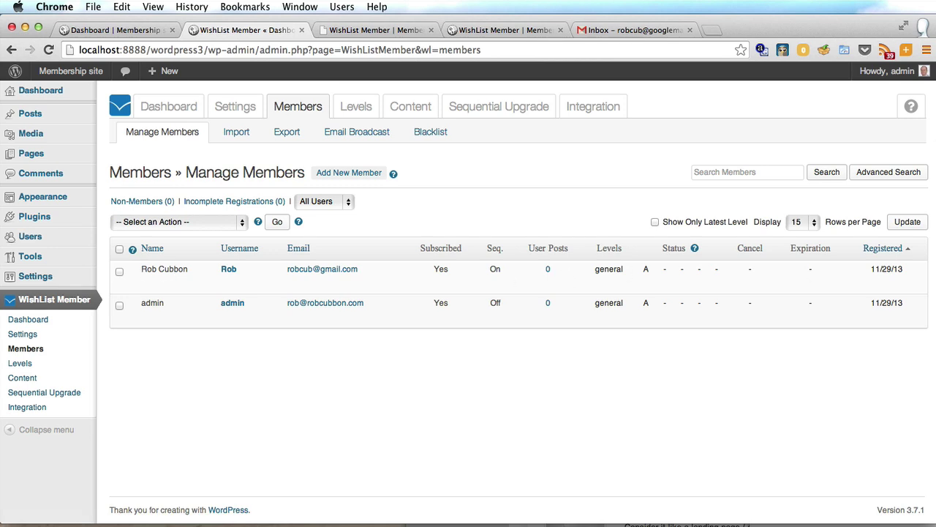
click(344, 134)
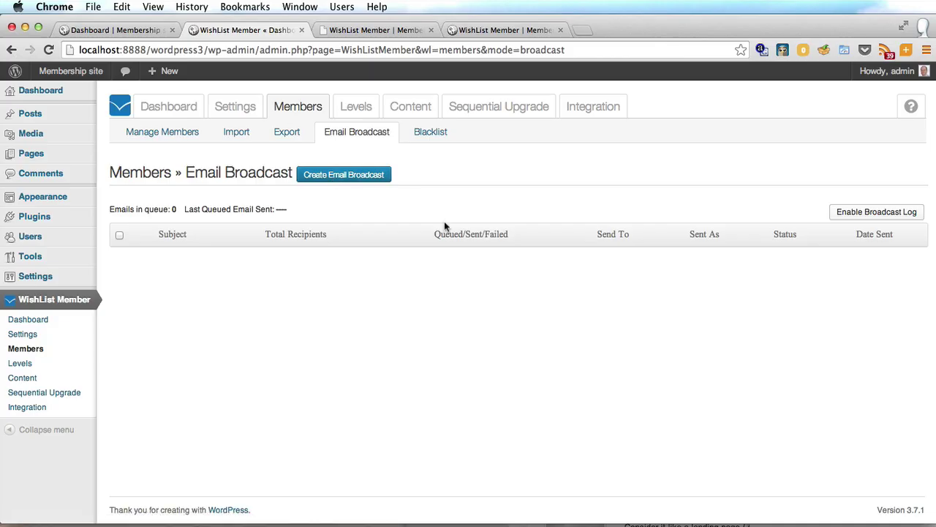
click(144, 139)
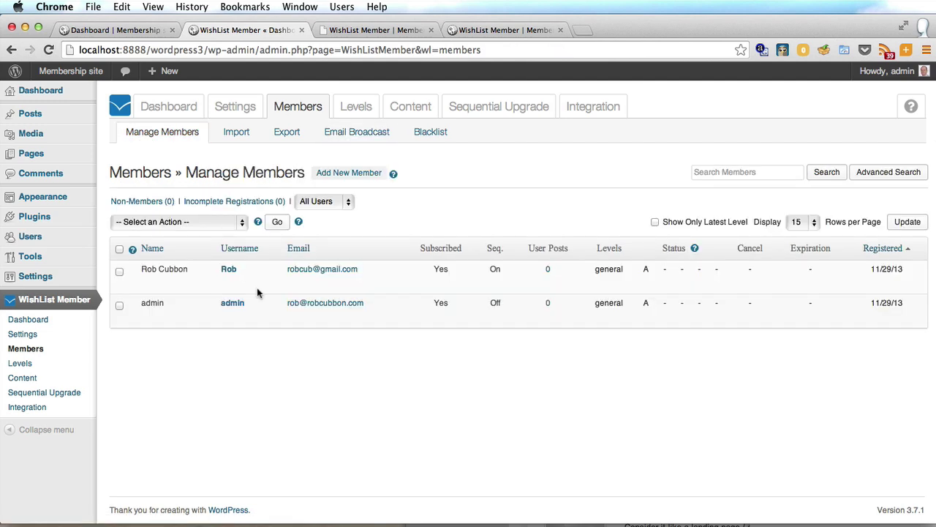